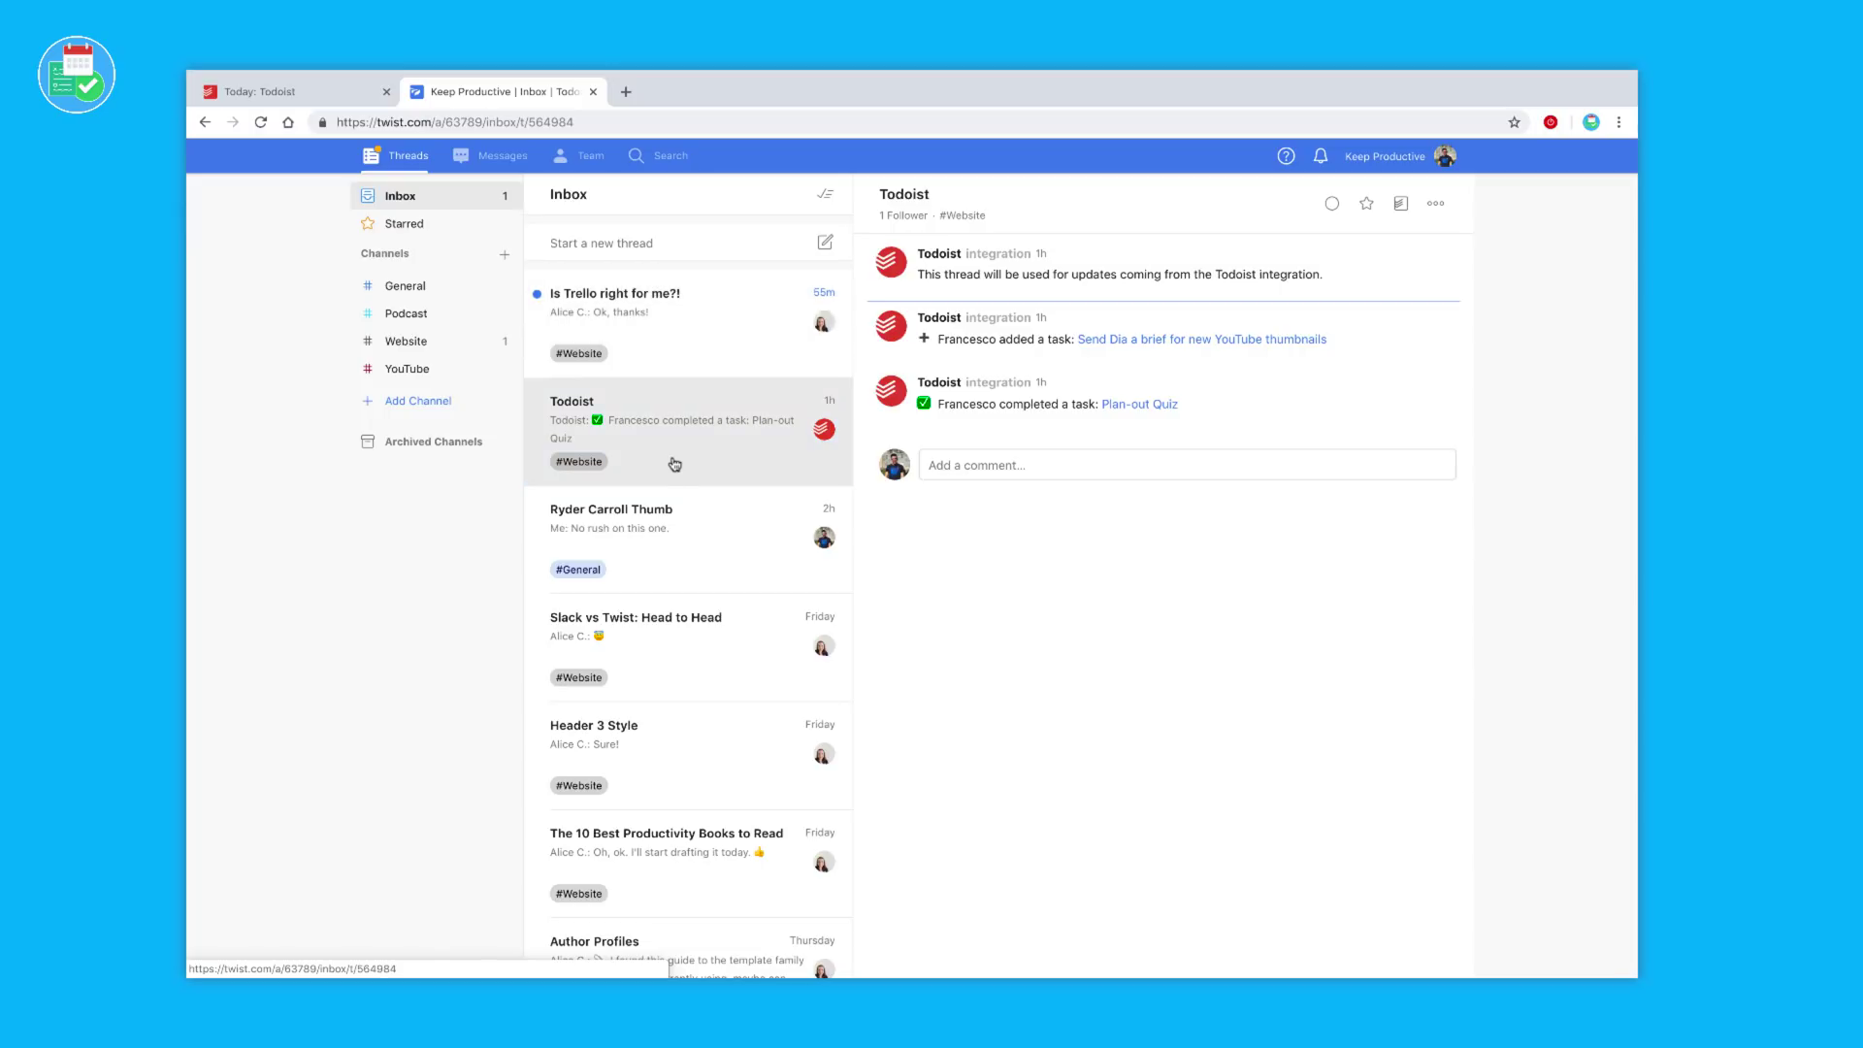
- Add the 'Slack vs Twist: Head to Head' thread to Todoist as a task under its own title
{"action": "scroll", "coordinate": [687, 642], "scroll_direction": "down", "scroll_amount": 2}
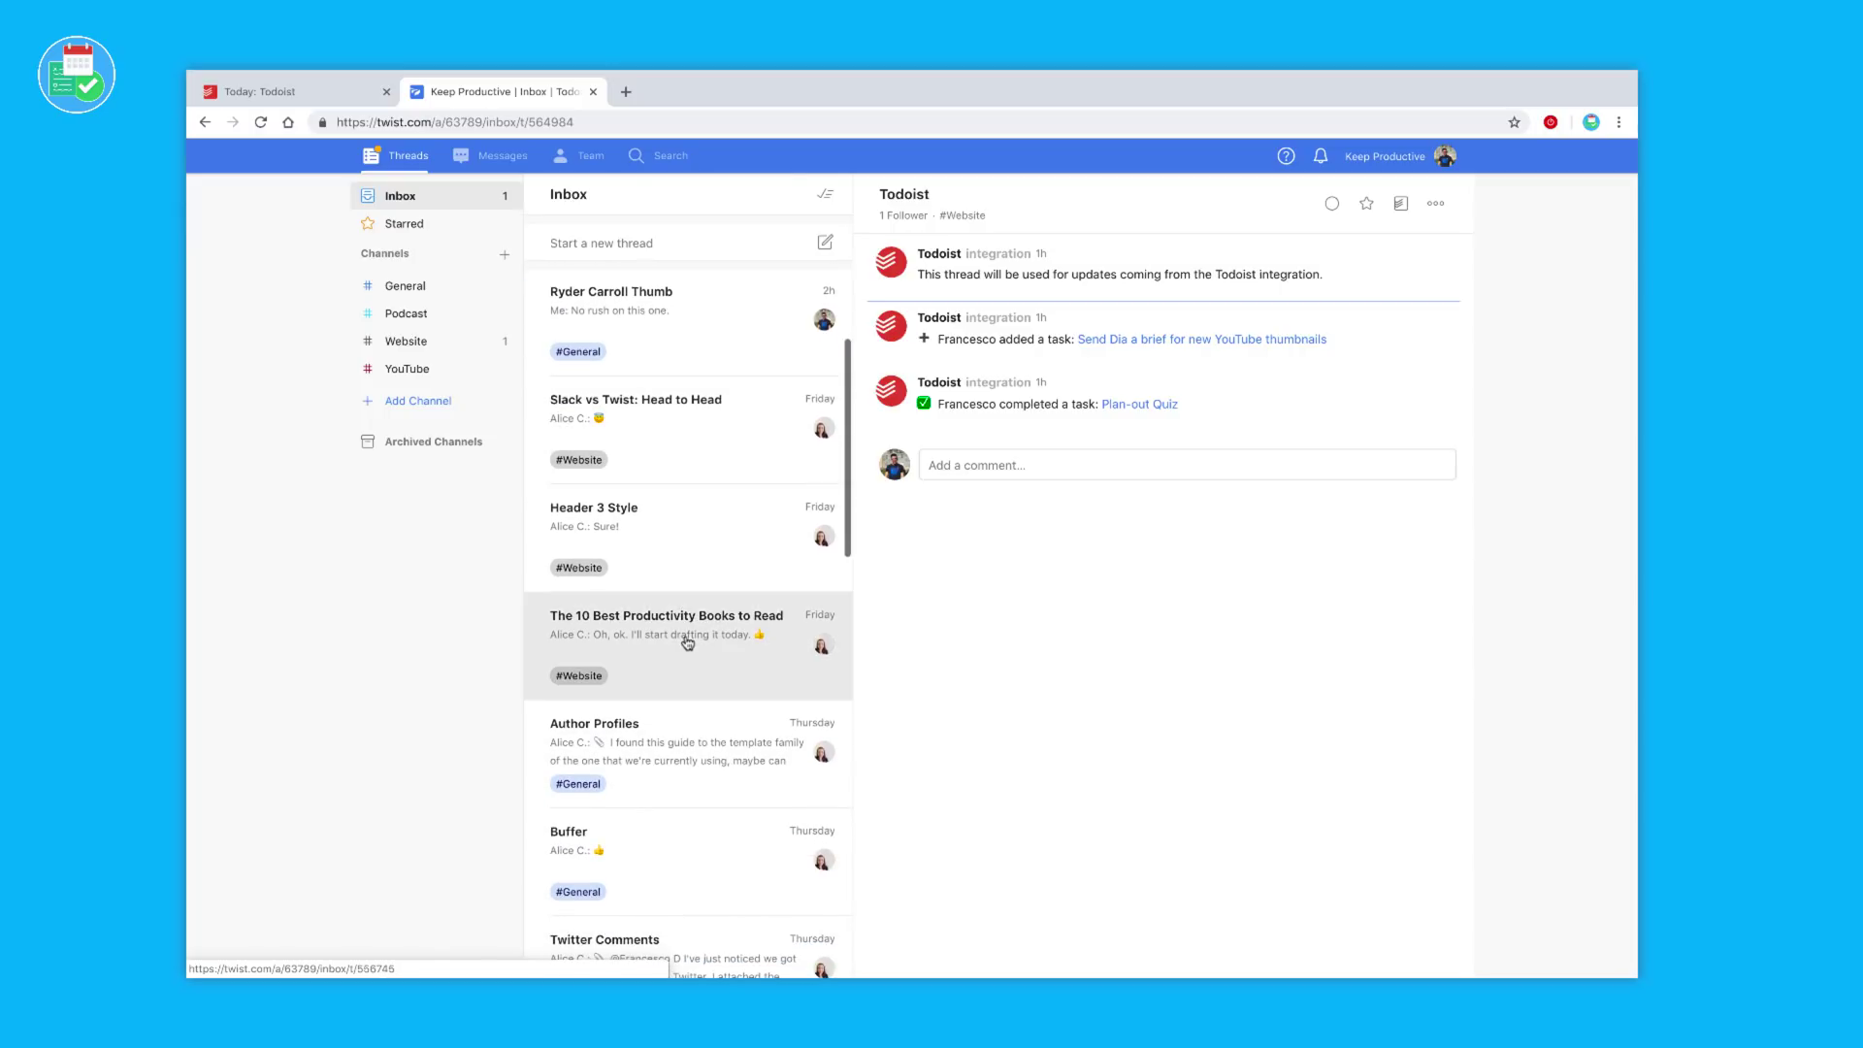
{"action": "scroll", "coordinate": [687, 643], "scroll_direction": "up", "scroll_amount": 2}
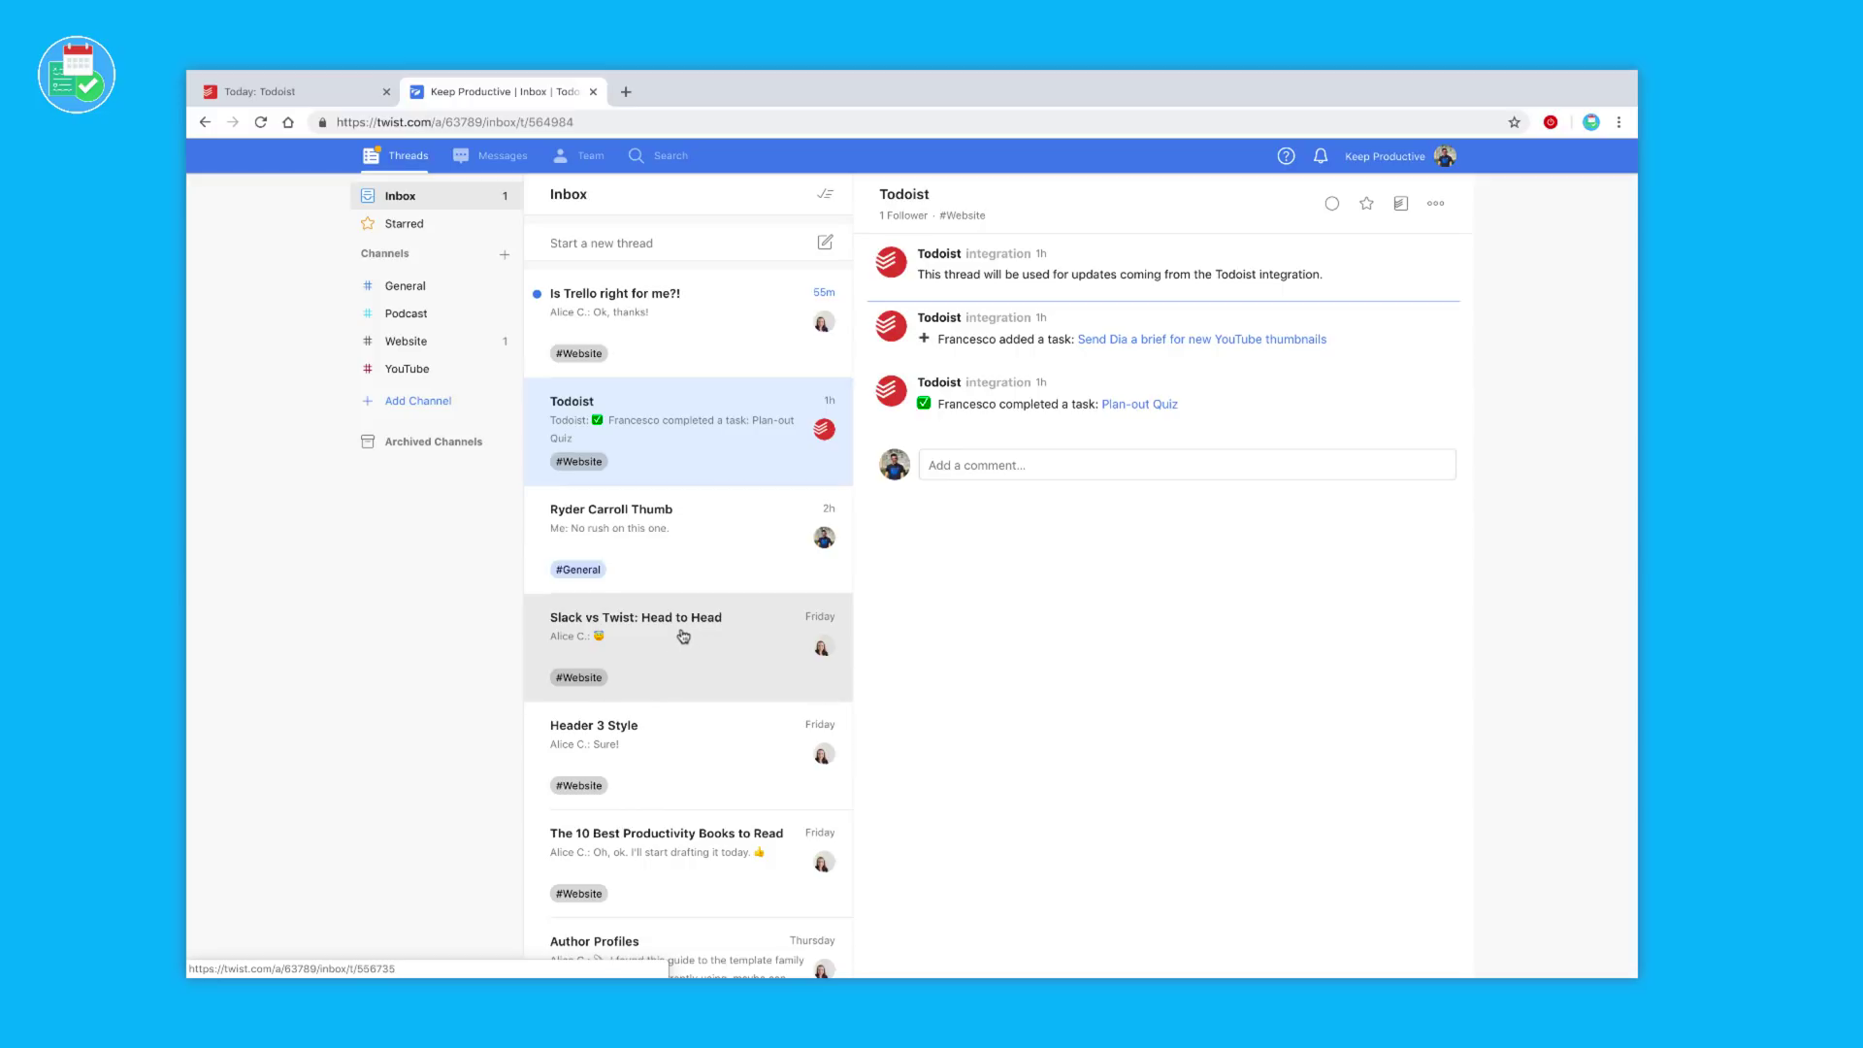
{"action": "left_click", "coordinate": [683, 638]}
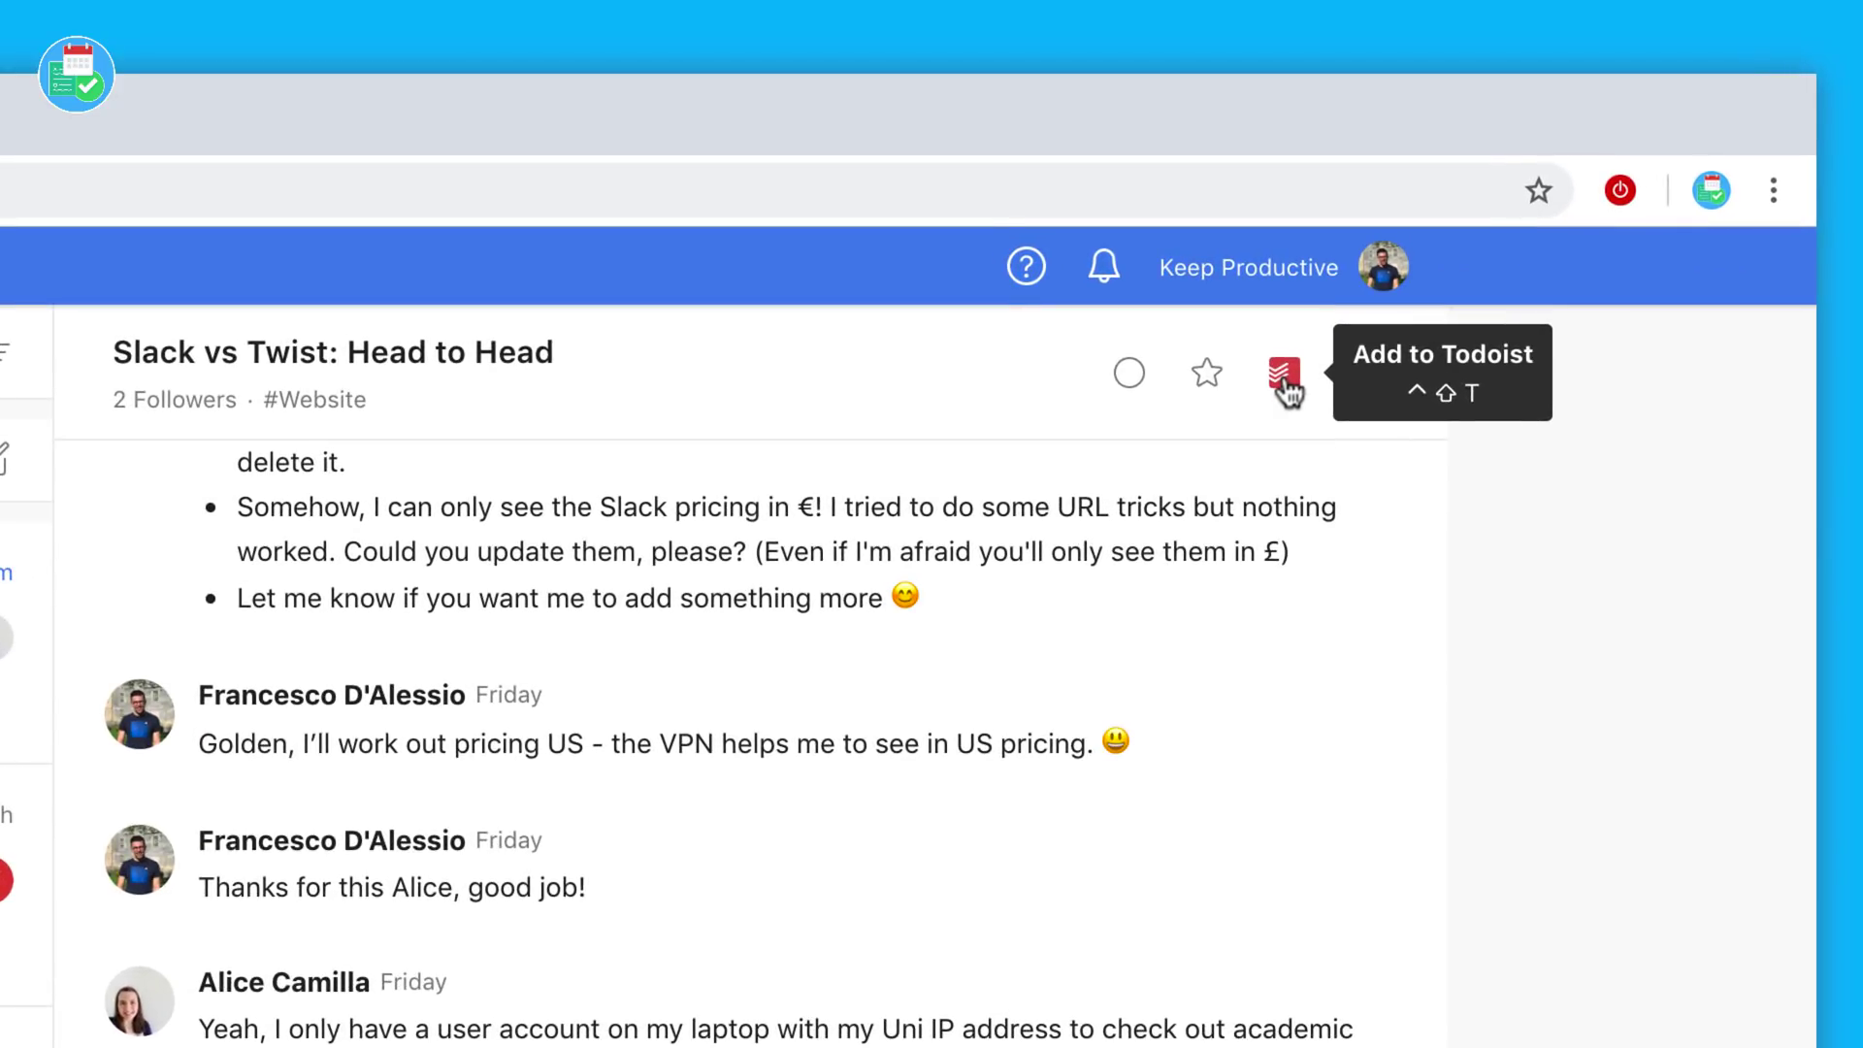
{"action": "left_click", "coordinate": [1284, 378]}
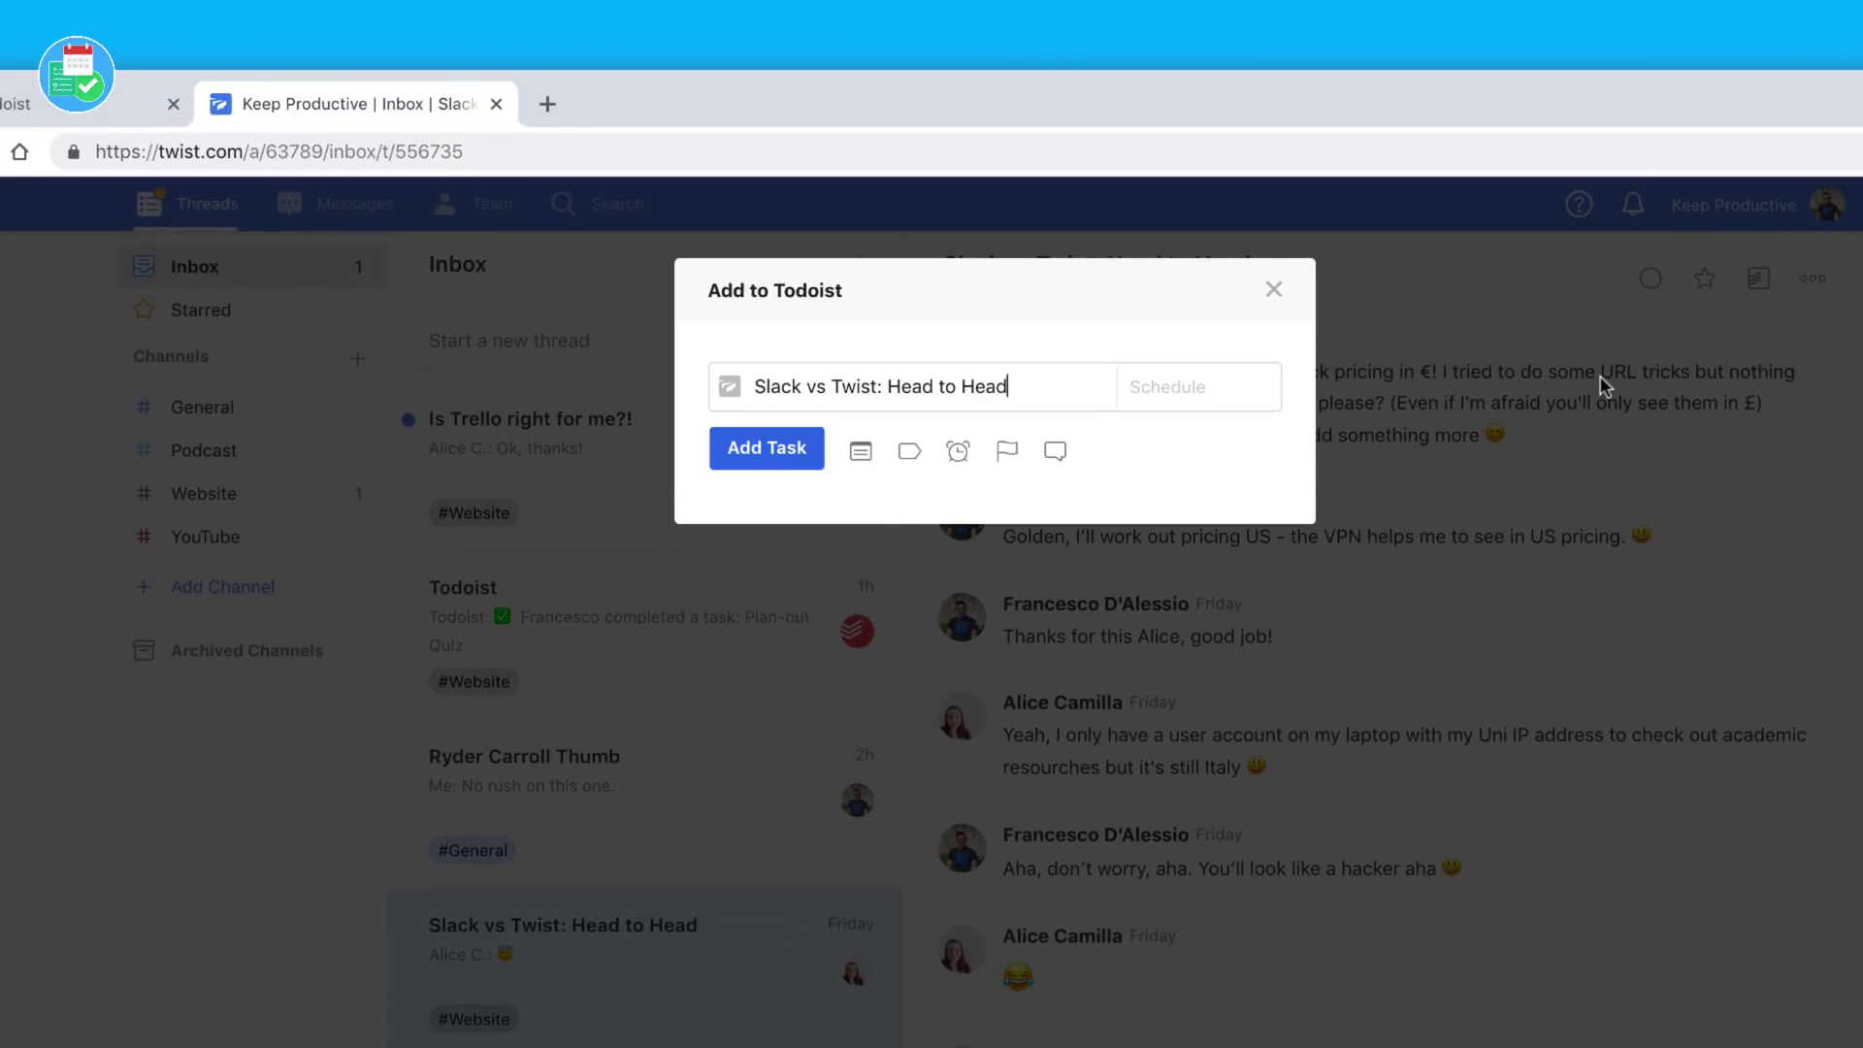
{"action": "left_click", "coordinate": [802, 458]}
{"action": "left_click", "coordinate": [794, 454]}
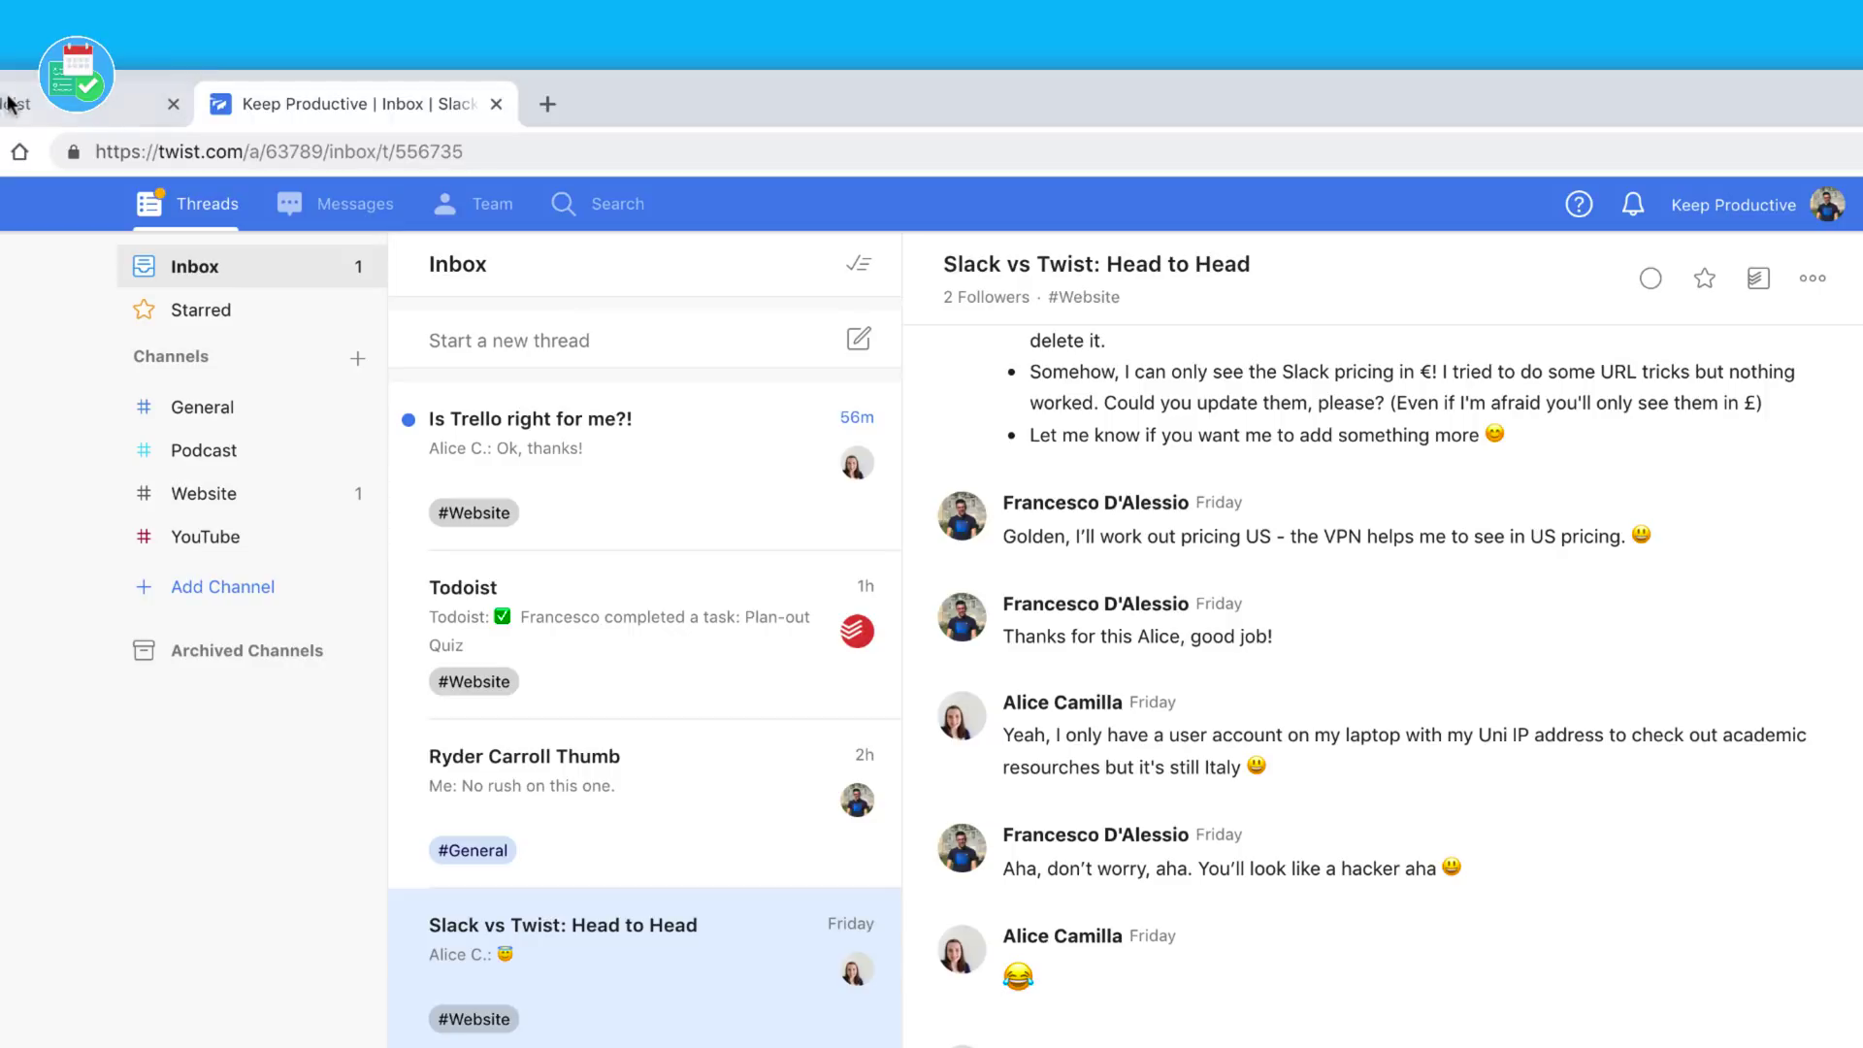
- Check that the Slack vs Twist task arrived in the Todoist Inbox
{"action": "left_click", "coordinate": [7, 103]}
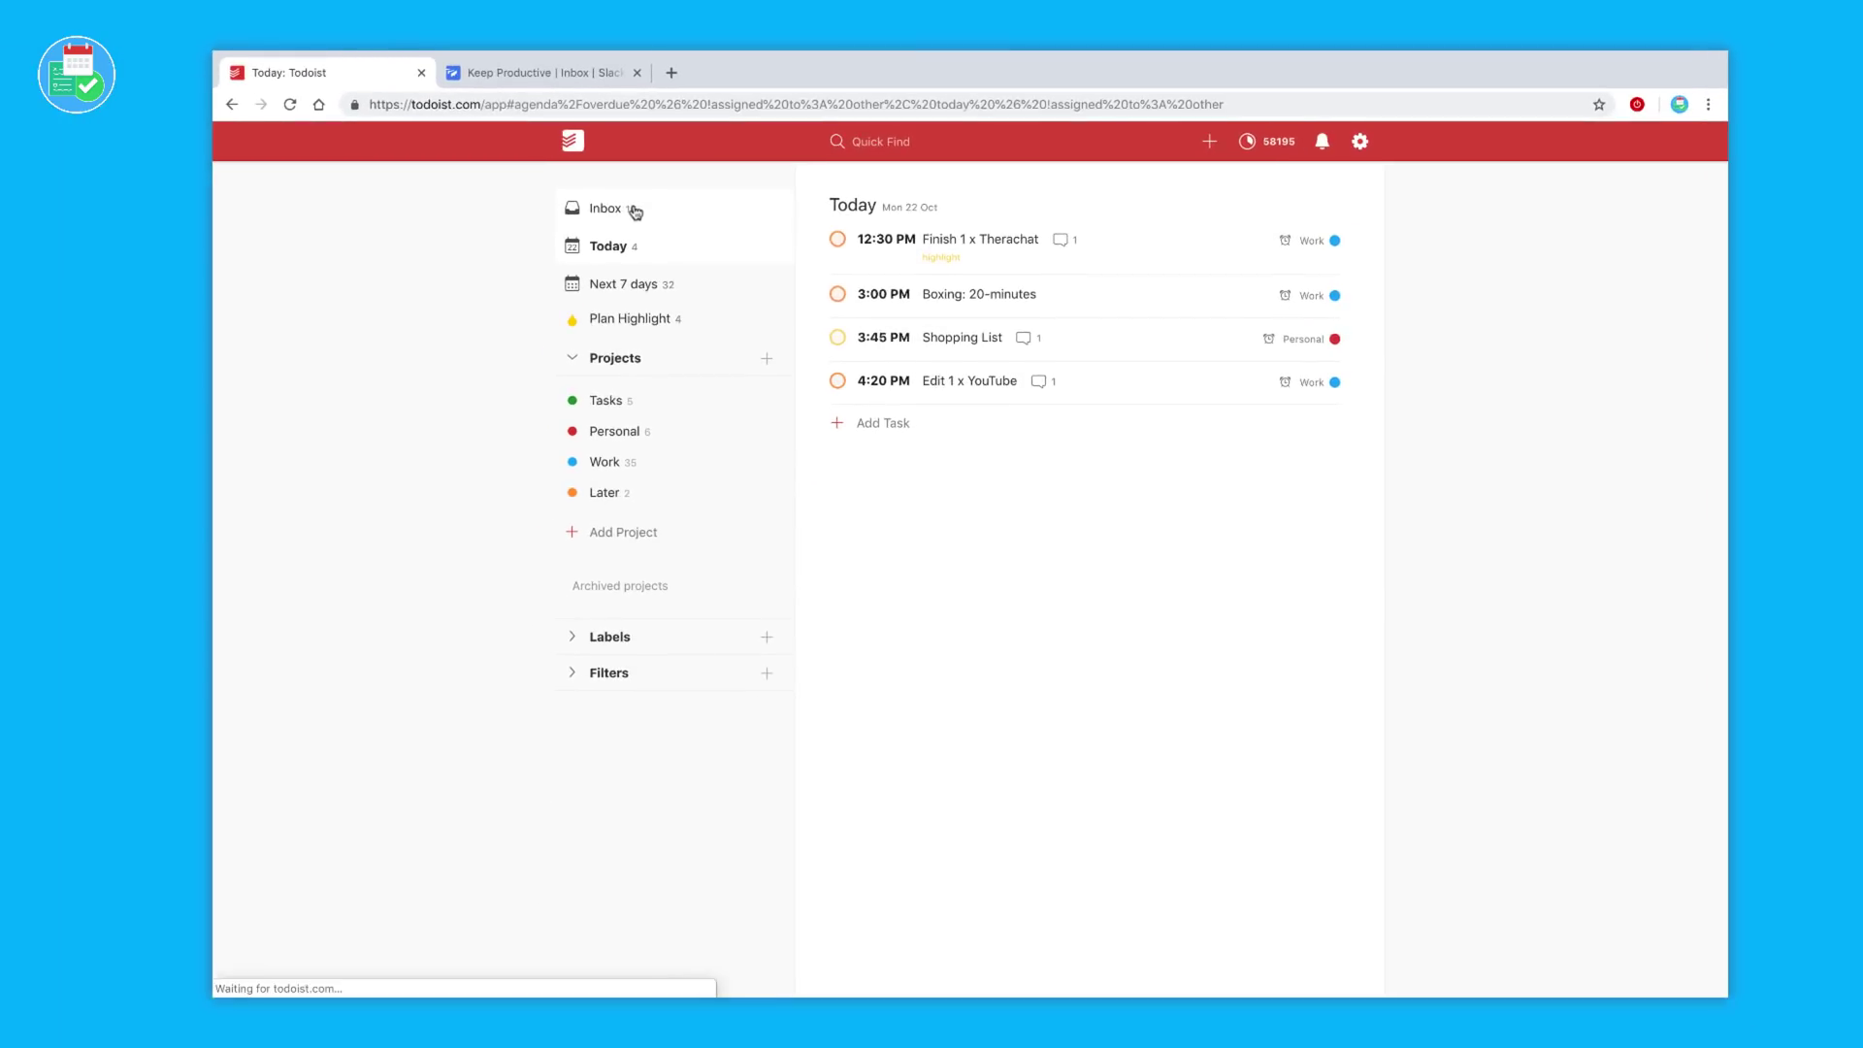
{"action": "left_click", "coordinate": [633, 212]}
{"action": "scroll", "coordinate": [978, 907], "scroll_direction": "down", "scroll_amount": 1}
{"action": "scroll", "coordinate": [922, 863], "scroll_direction": "up", "scroll_amount": 1}
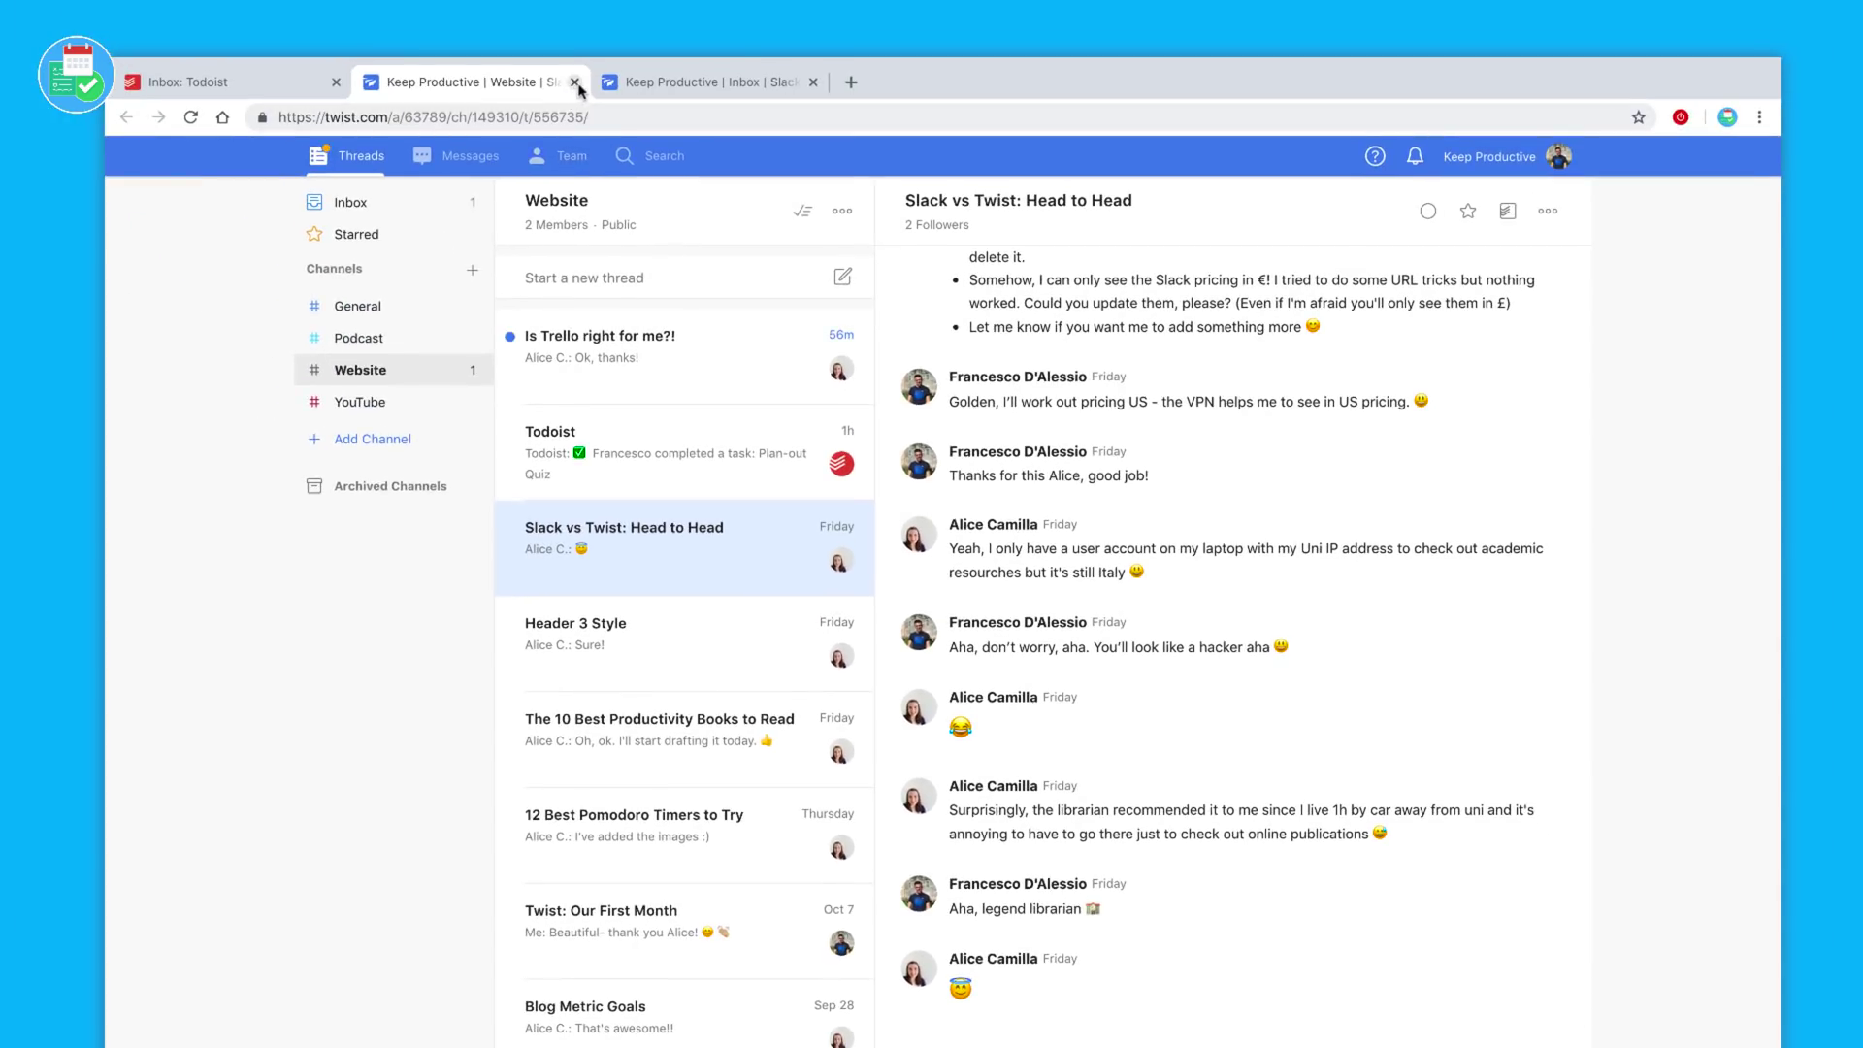
- Close the extra Twist Website tab and bring up Add to Todoist again on the Slack vs Twist thread
{"action": "left_click", "coordinate": [575, 83]}
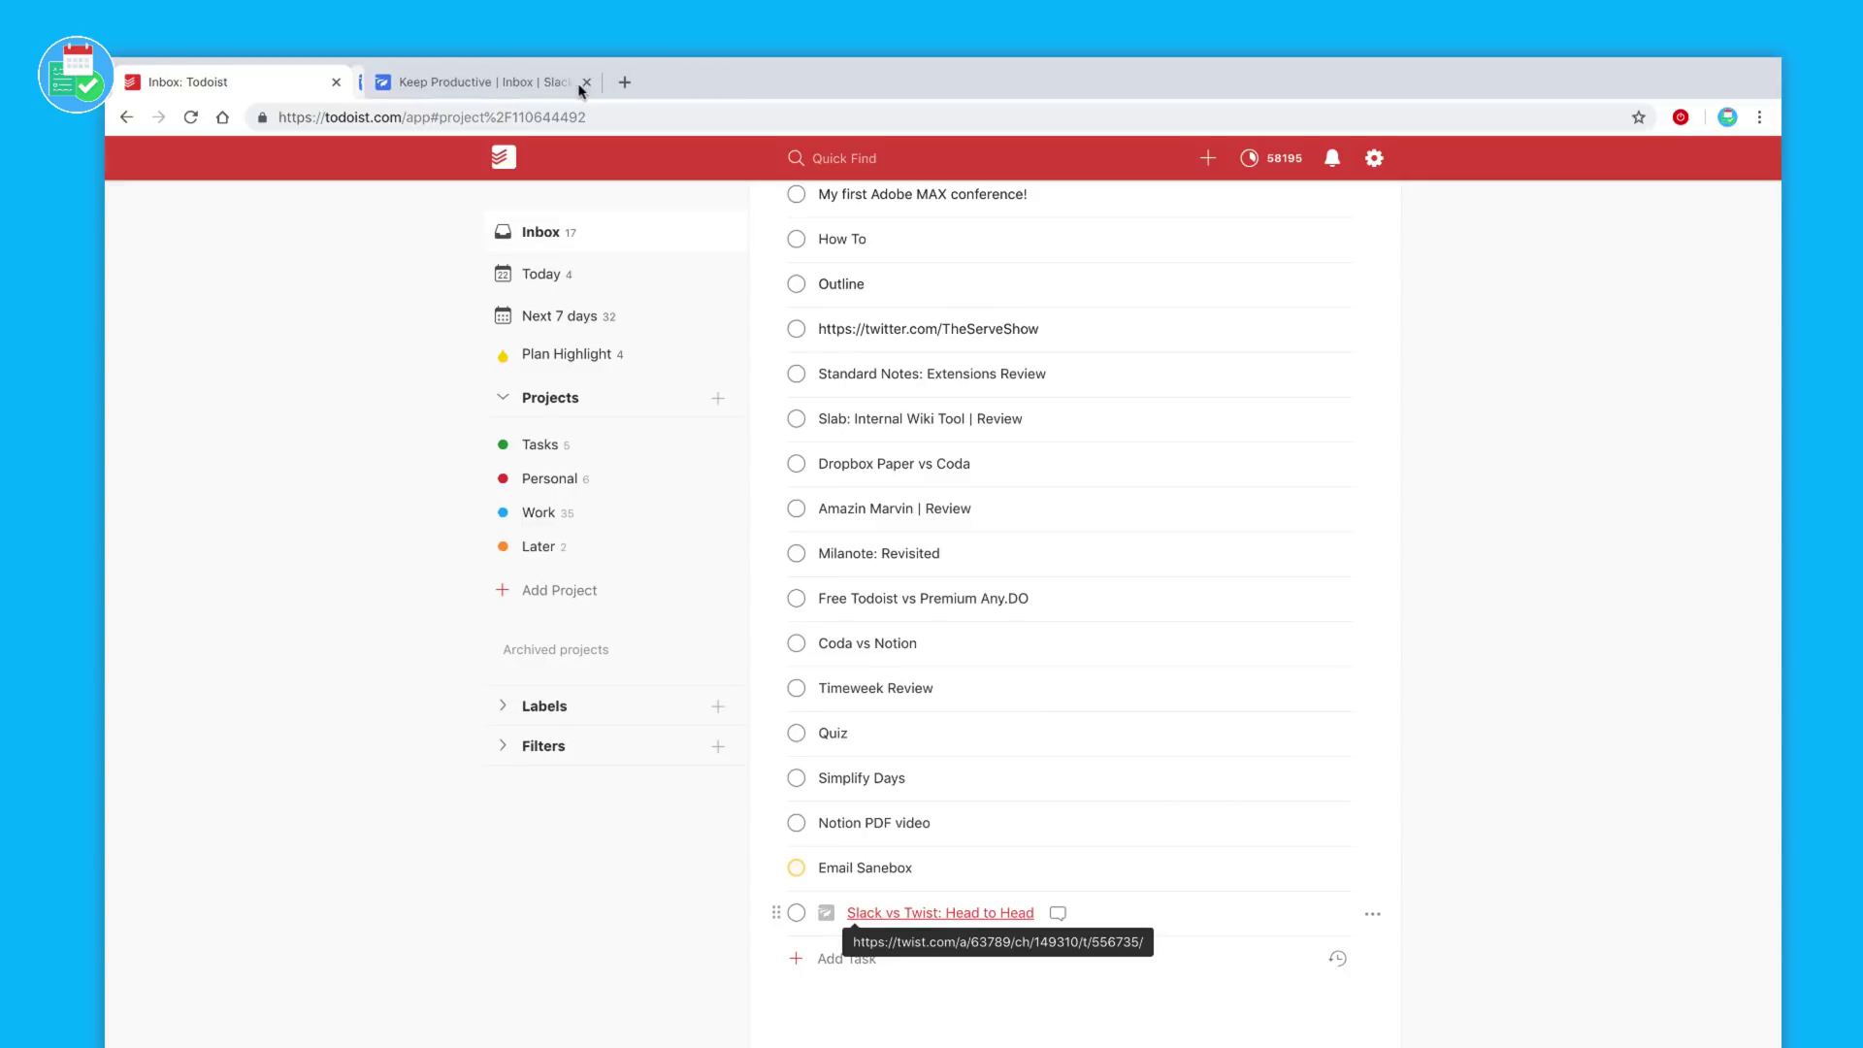
{"action": "left_click", "coordinate": [512, 89]}
{"action": "left_click", "coordinate": [1504, 215]}
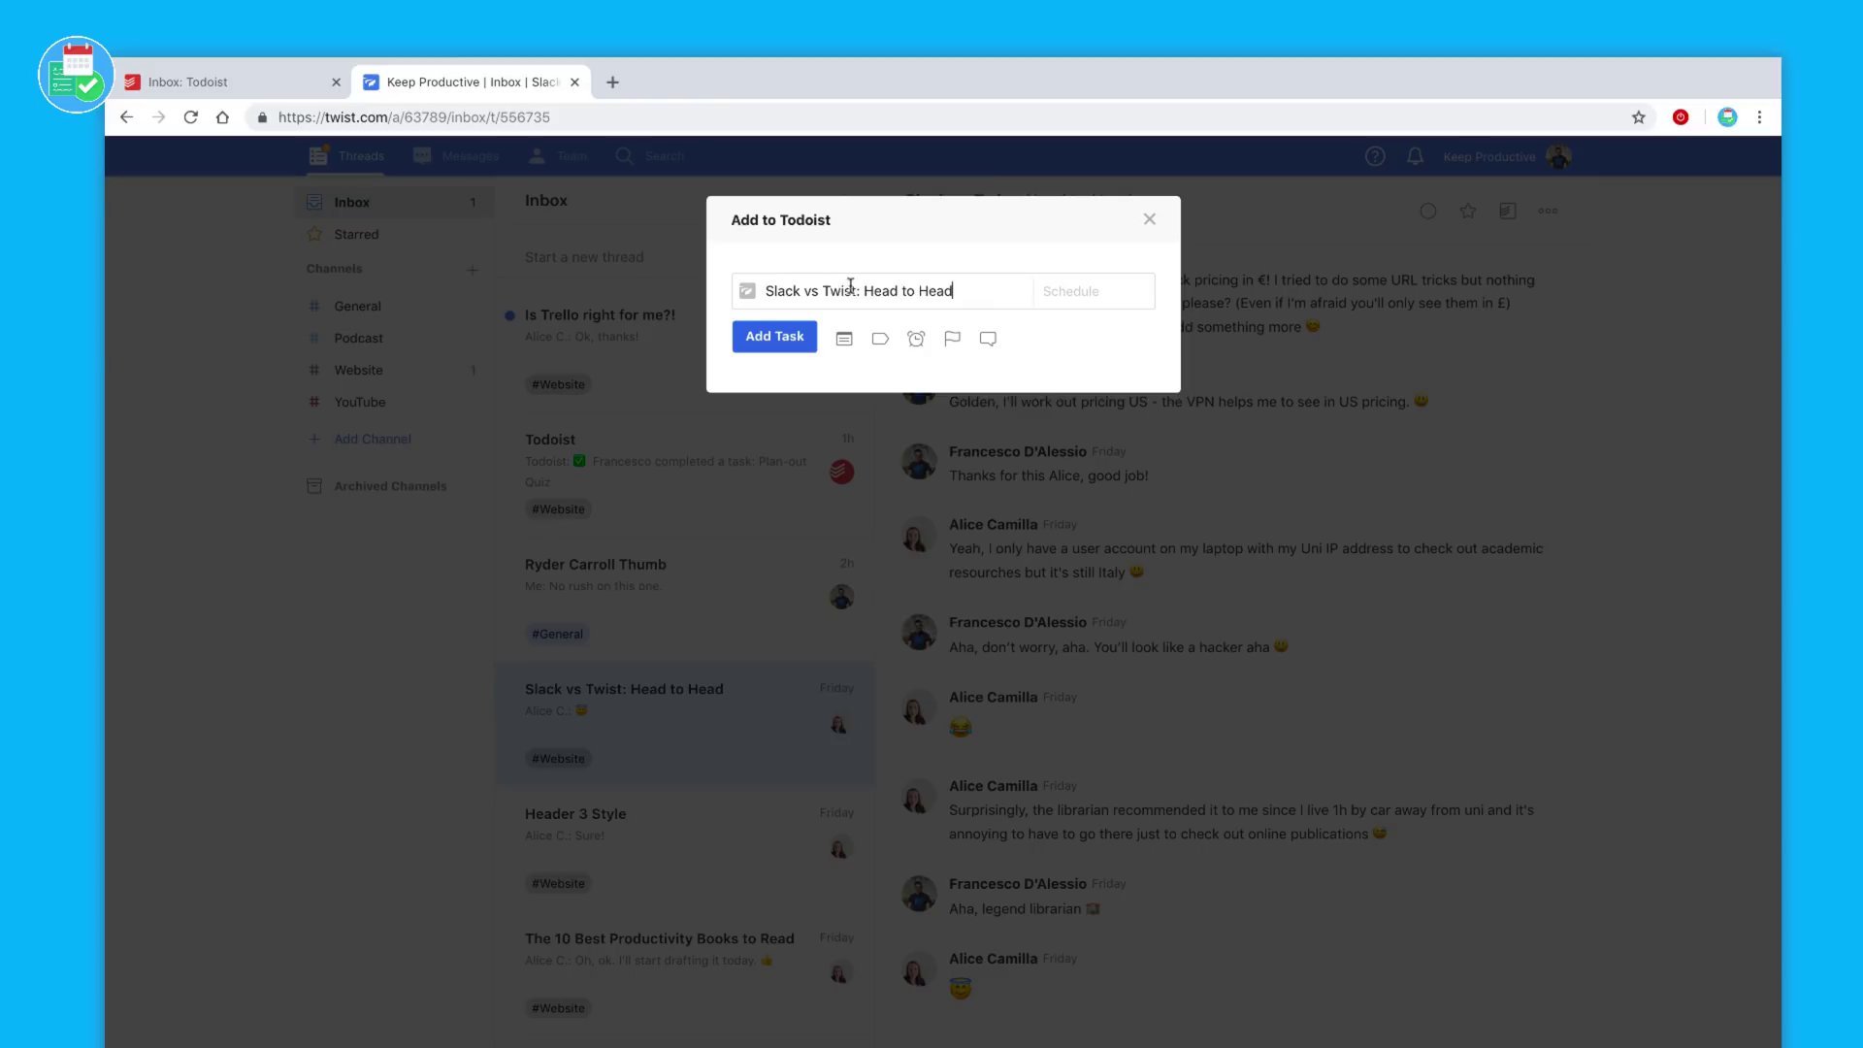
- Retitle the task to check a colleague's Slack vs Twist article, with priority 3, project Tasks and label 10mins
{"action": "left_click_drag", "start_coordinate": [767, 288], "coordinate": [981, 288]}
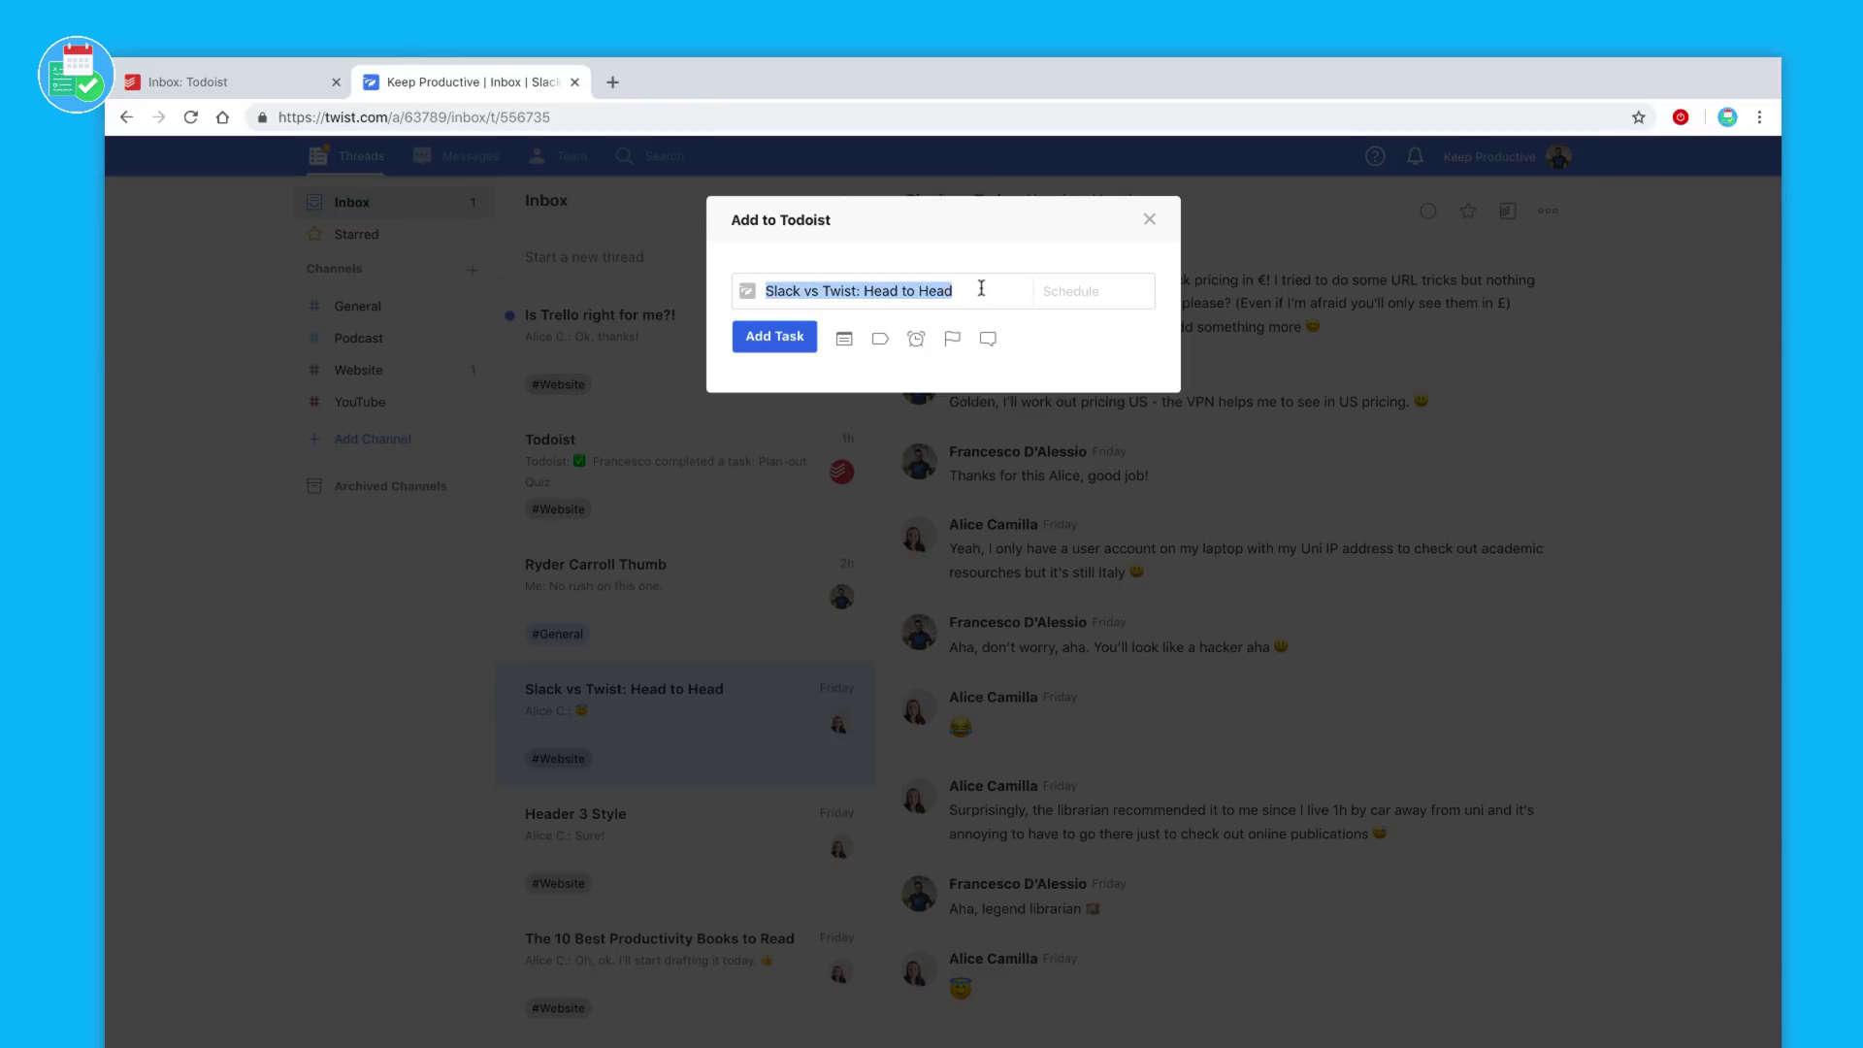
{"action": "key", "text": "BackSpace"}
{"action": "type", "text": "Che"}
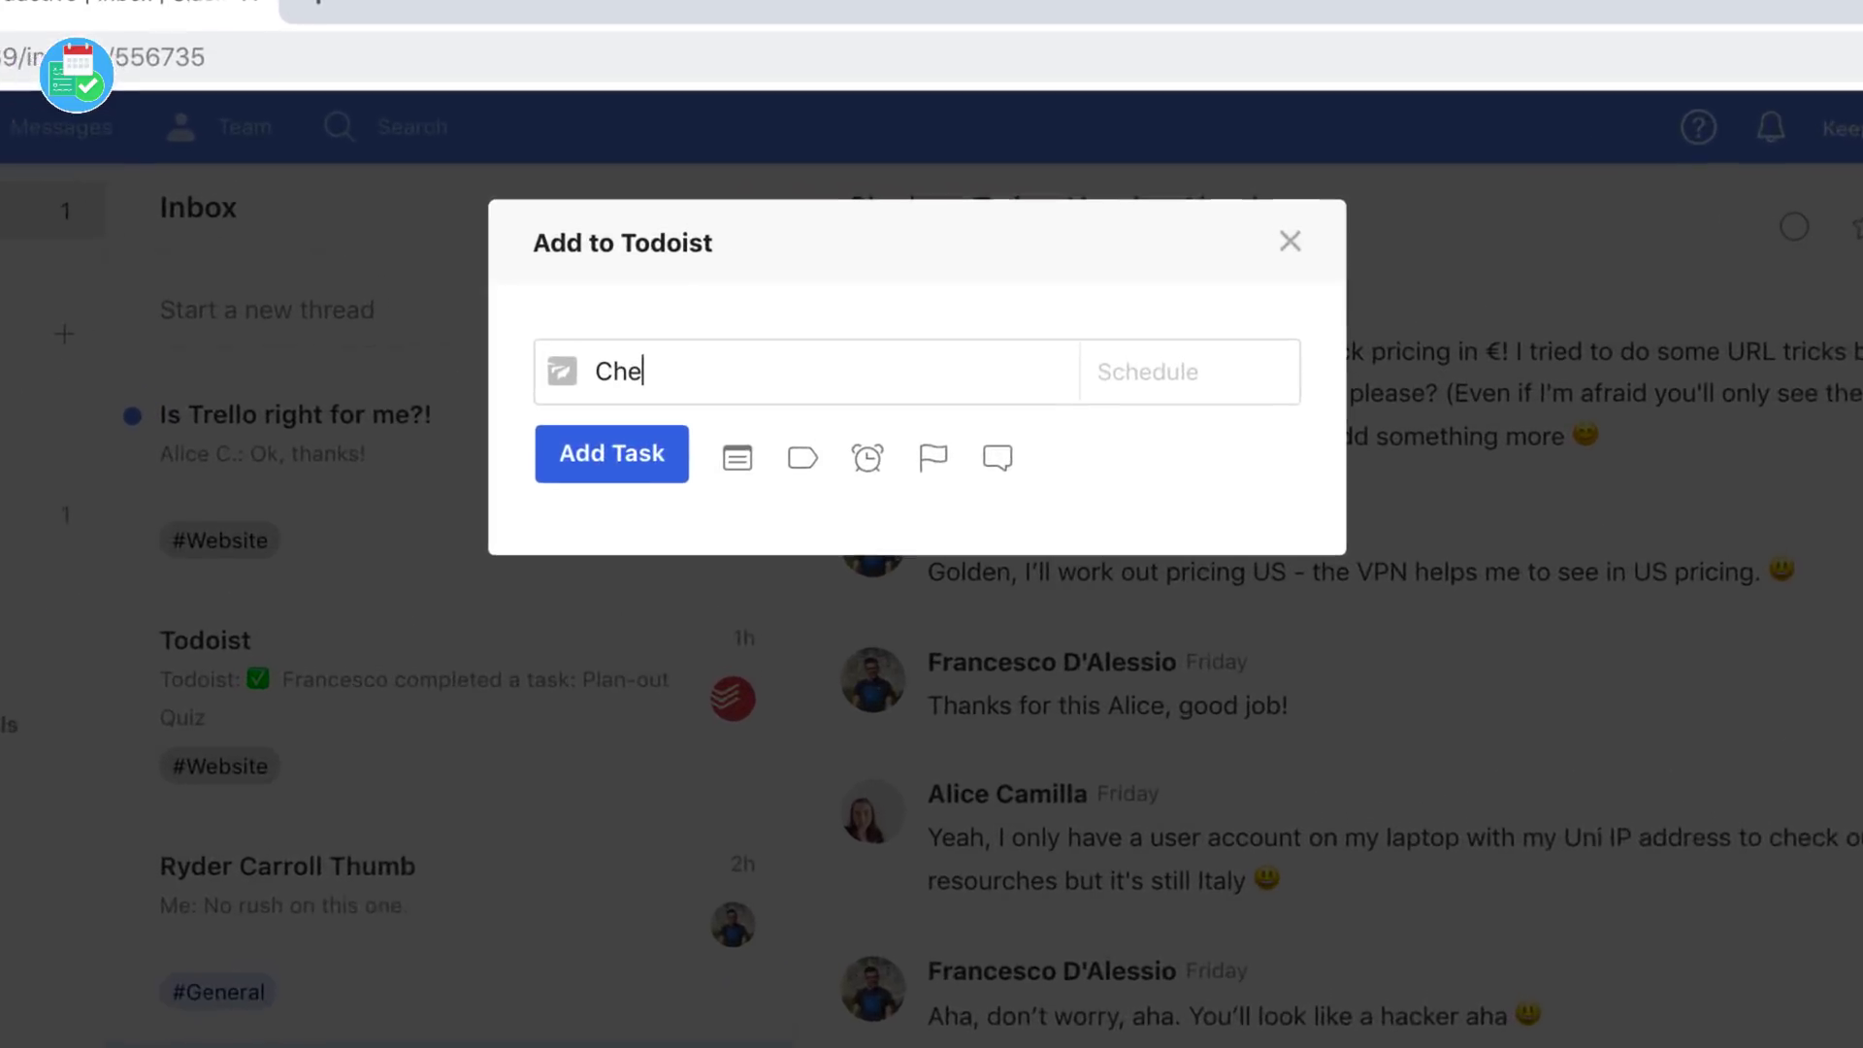
{"action": "type", "text": "ck Alice's S"}
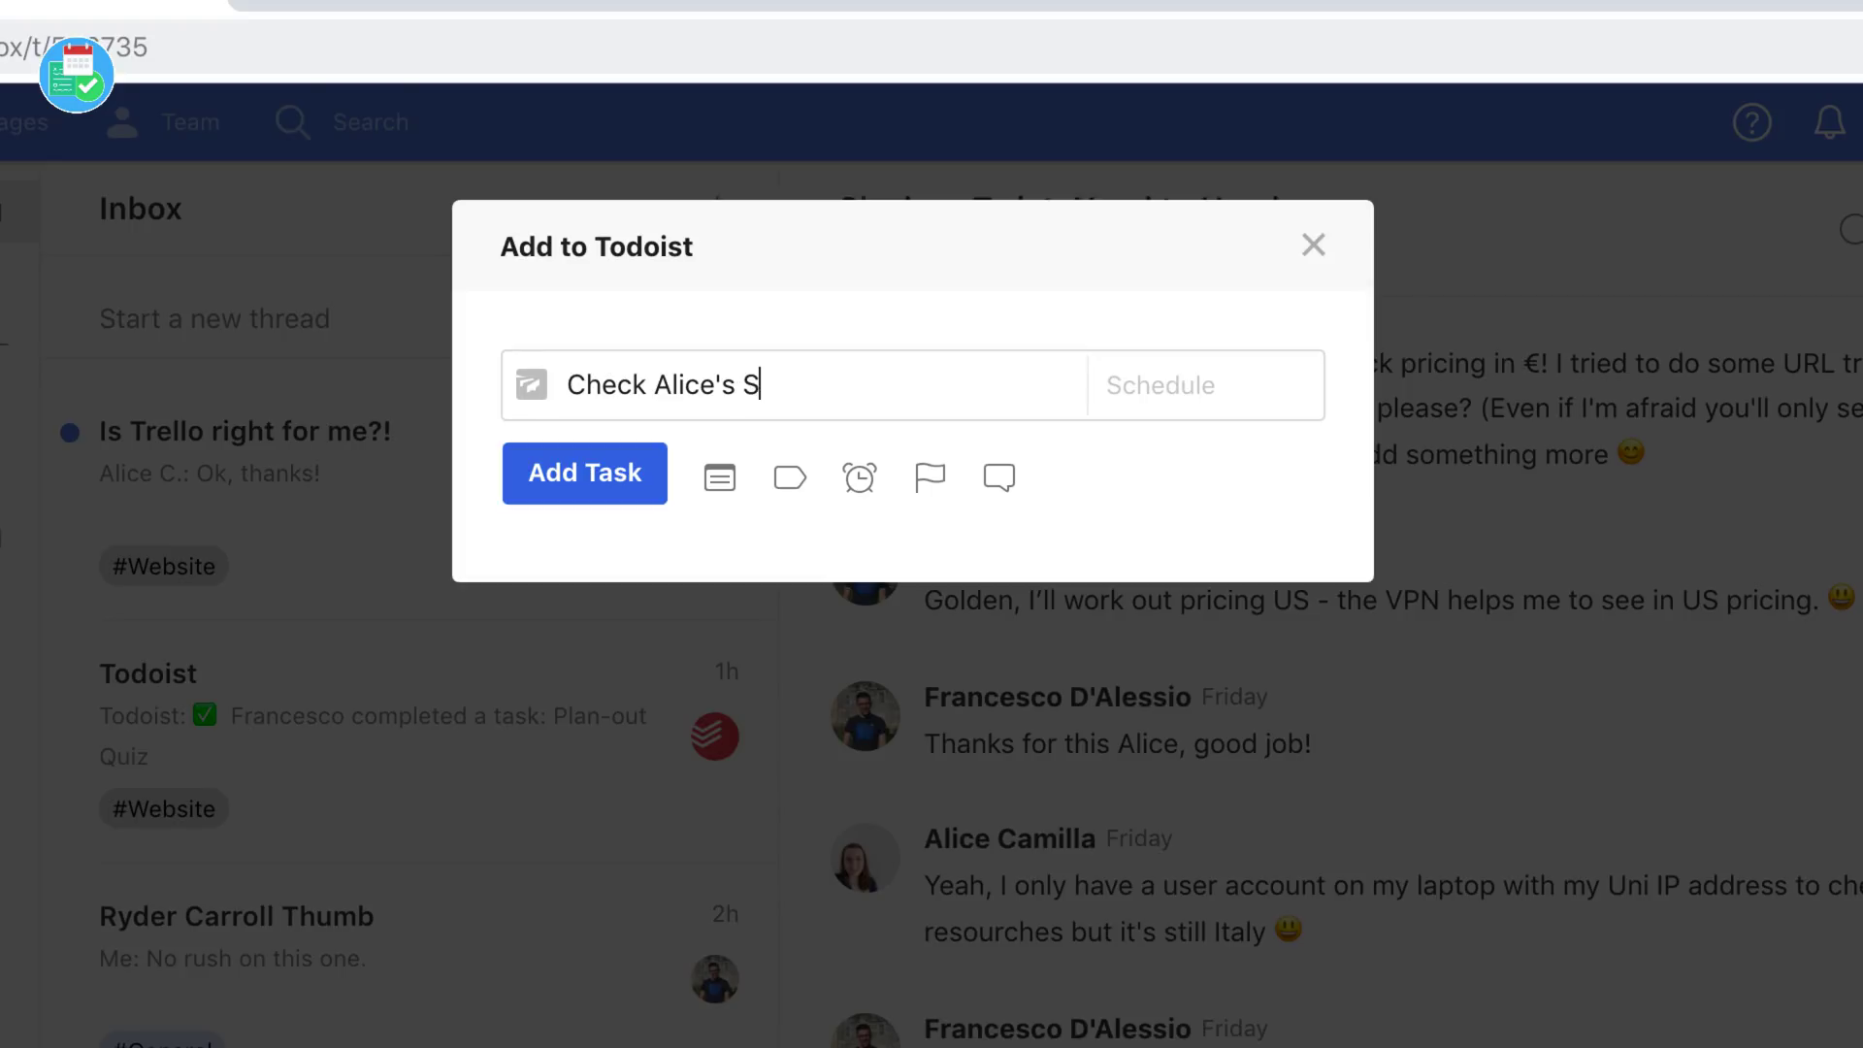
{"action": "type", "text": "lack vs Twist"}
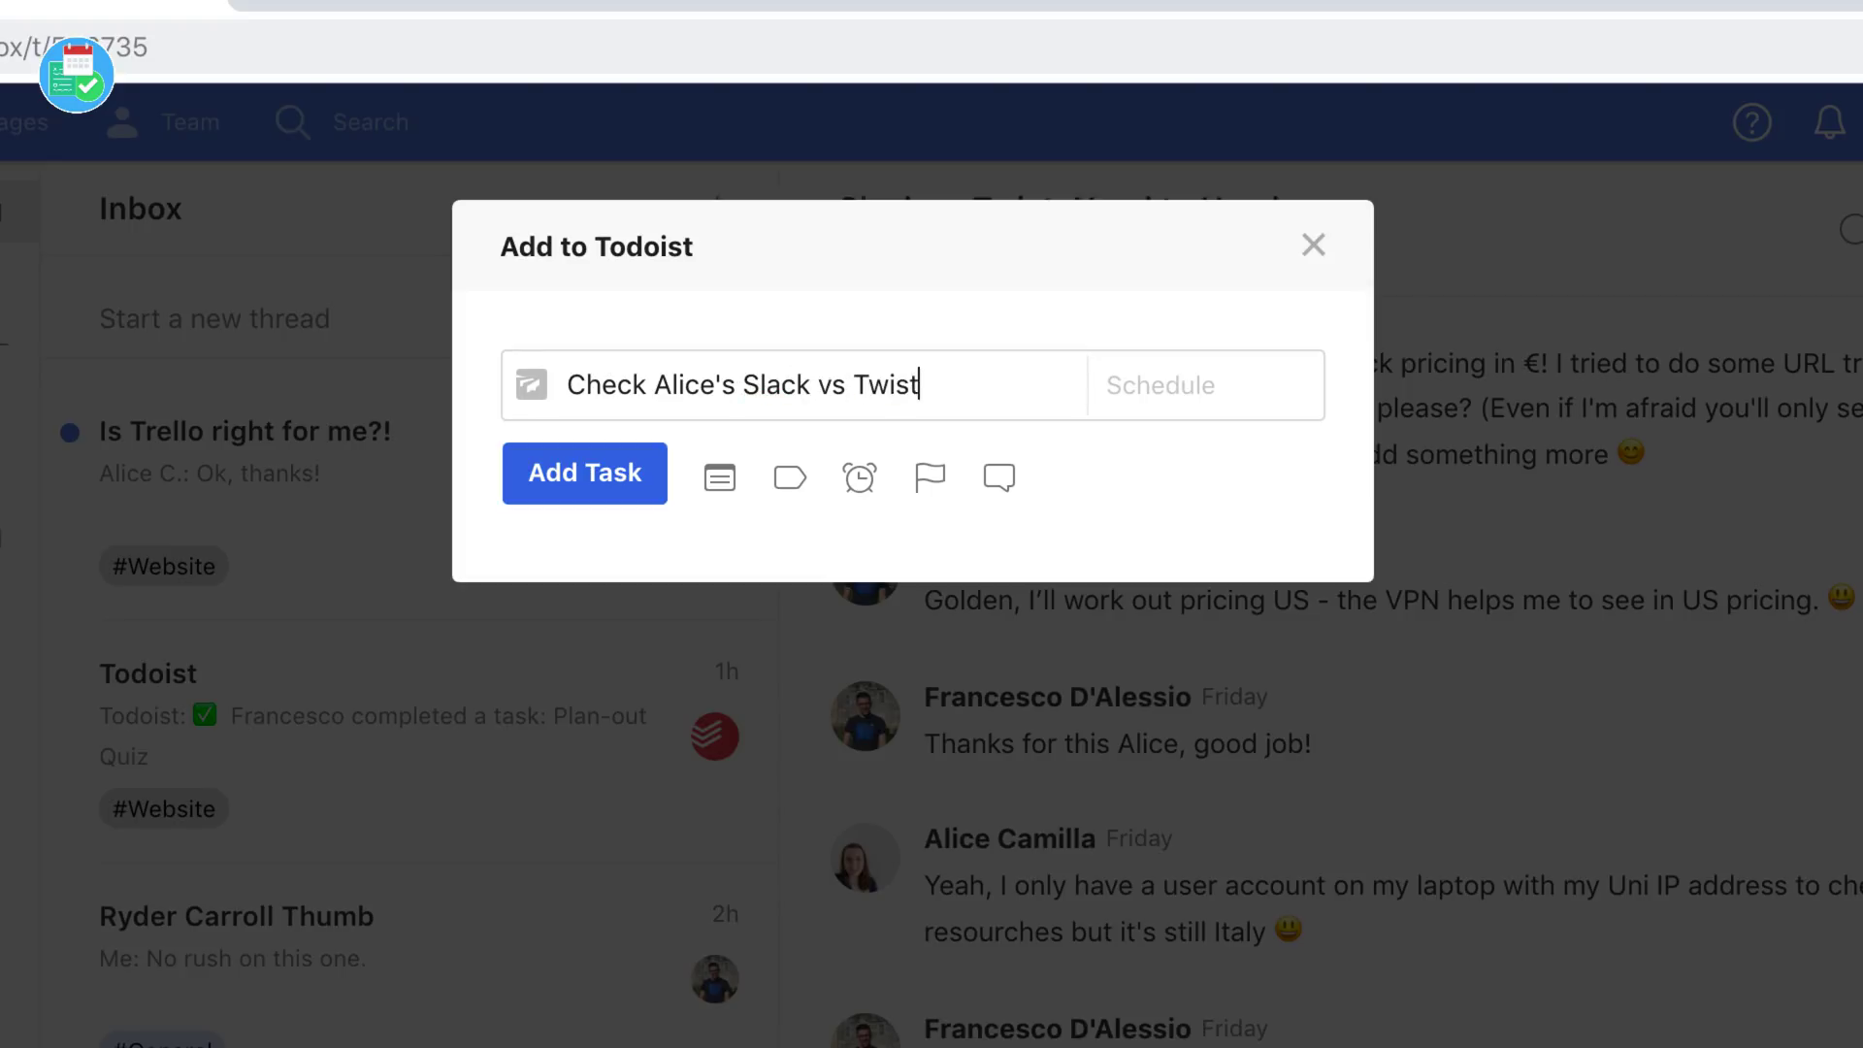
{"action": "type", "text": " article p3 "}
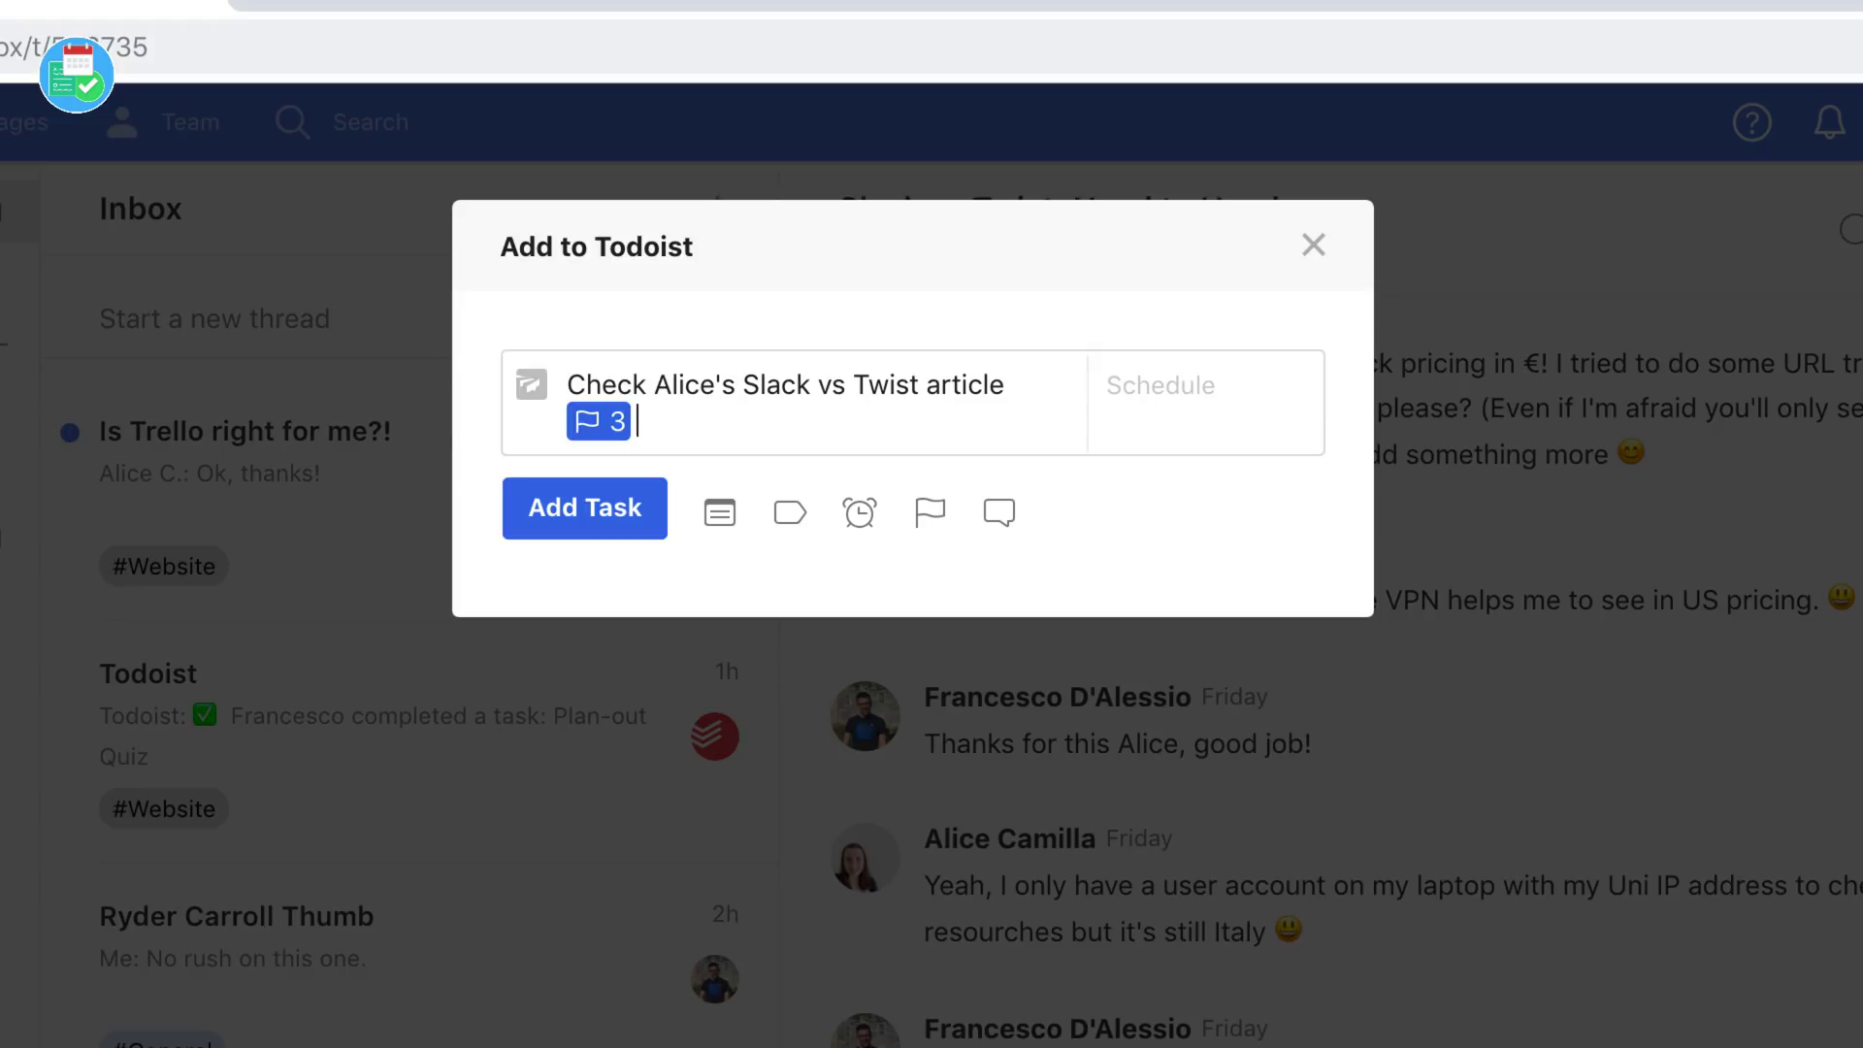
{"action": "type", "text": "#t"}
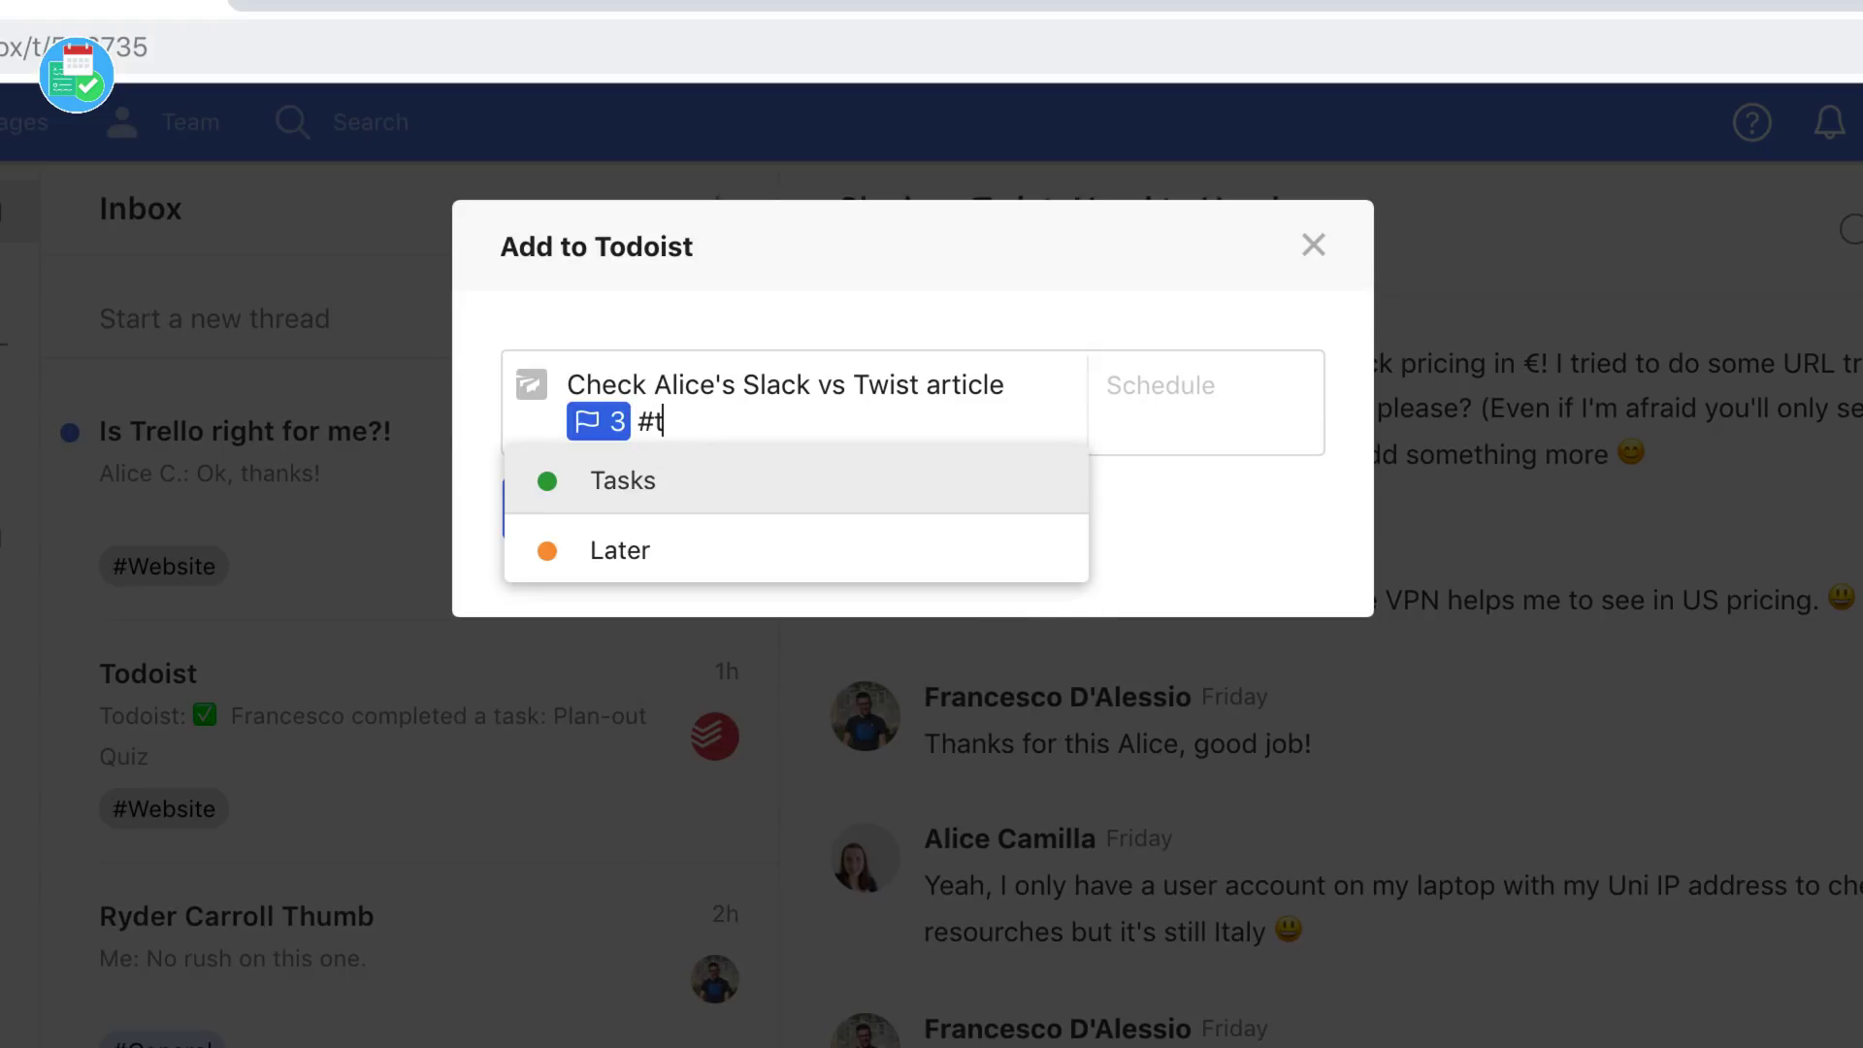
{"action": "key", "text": "Return"}
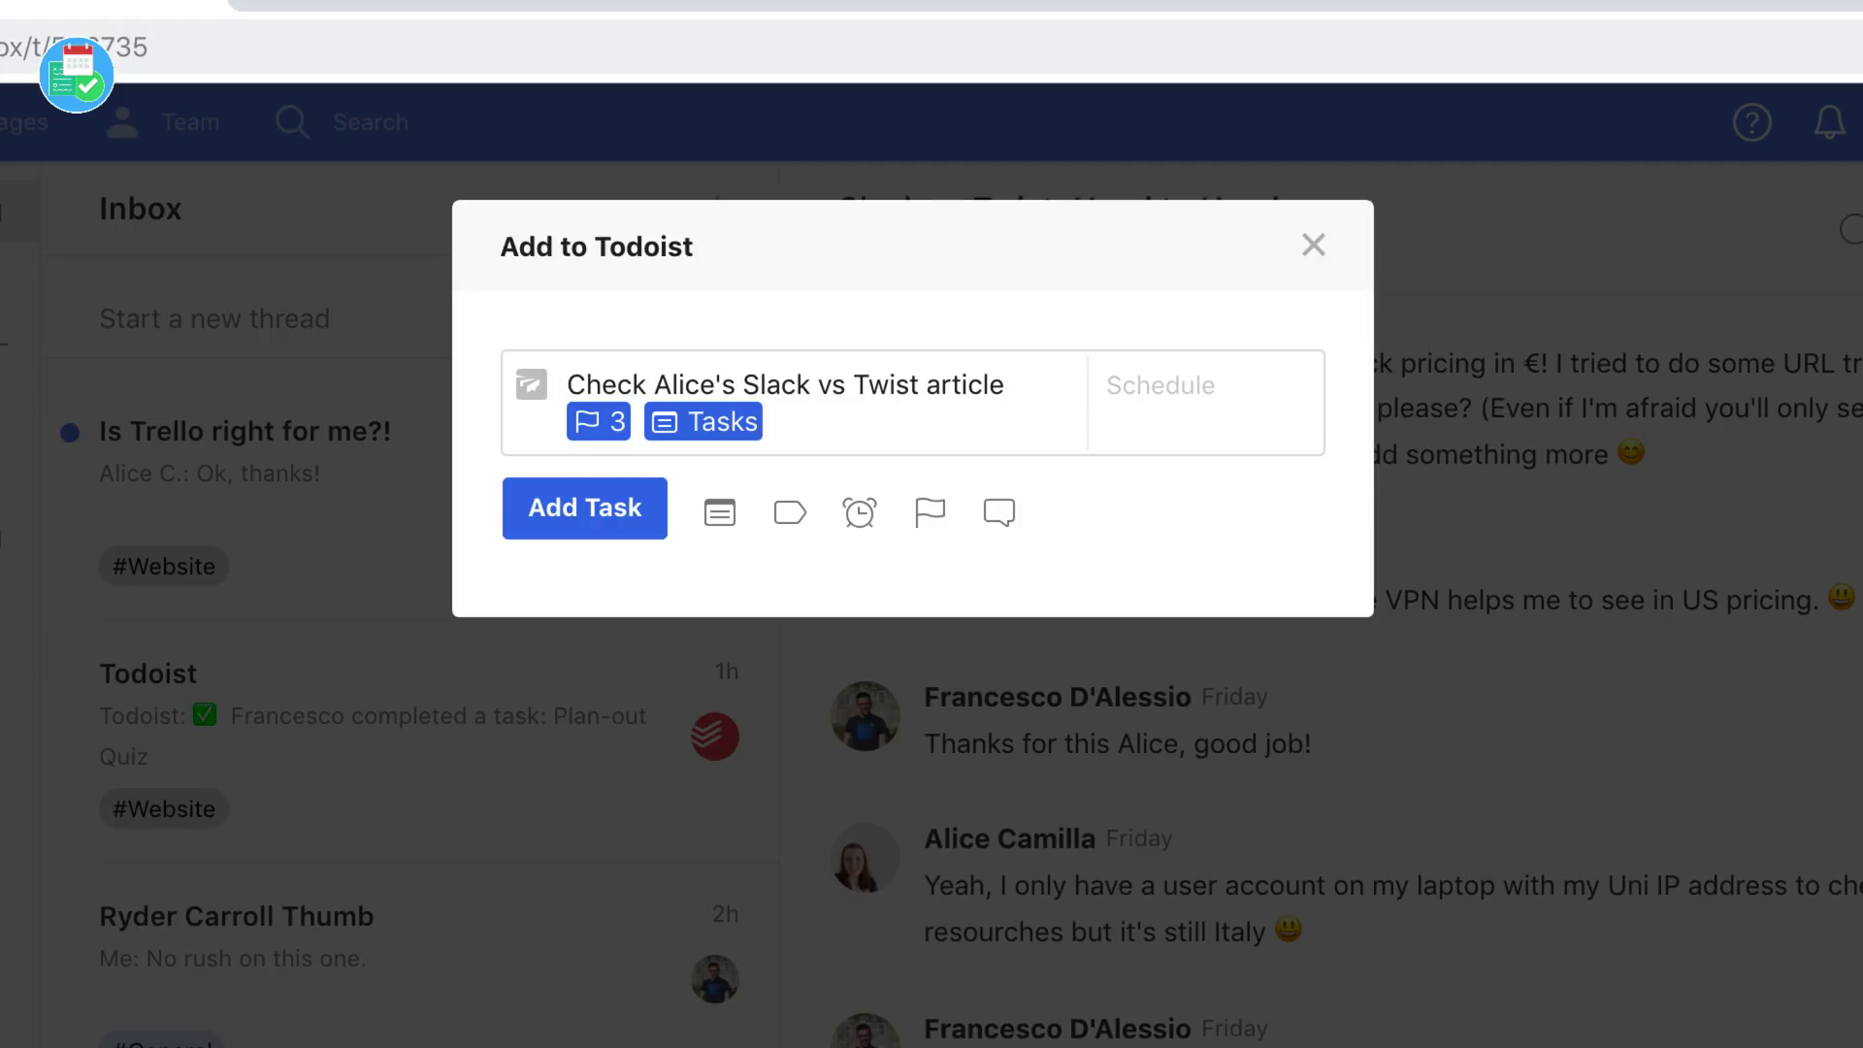
{"action": "type", "text": " @1"}
{"action": "key", "text": "Return"}
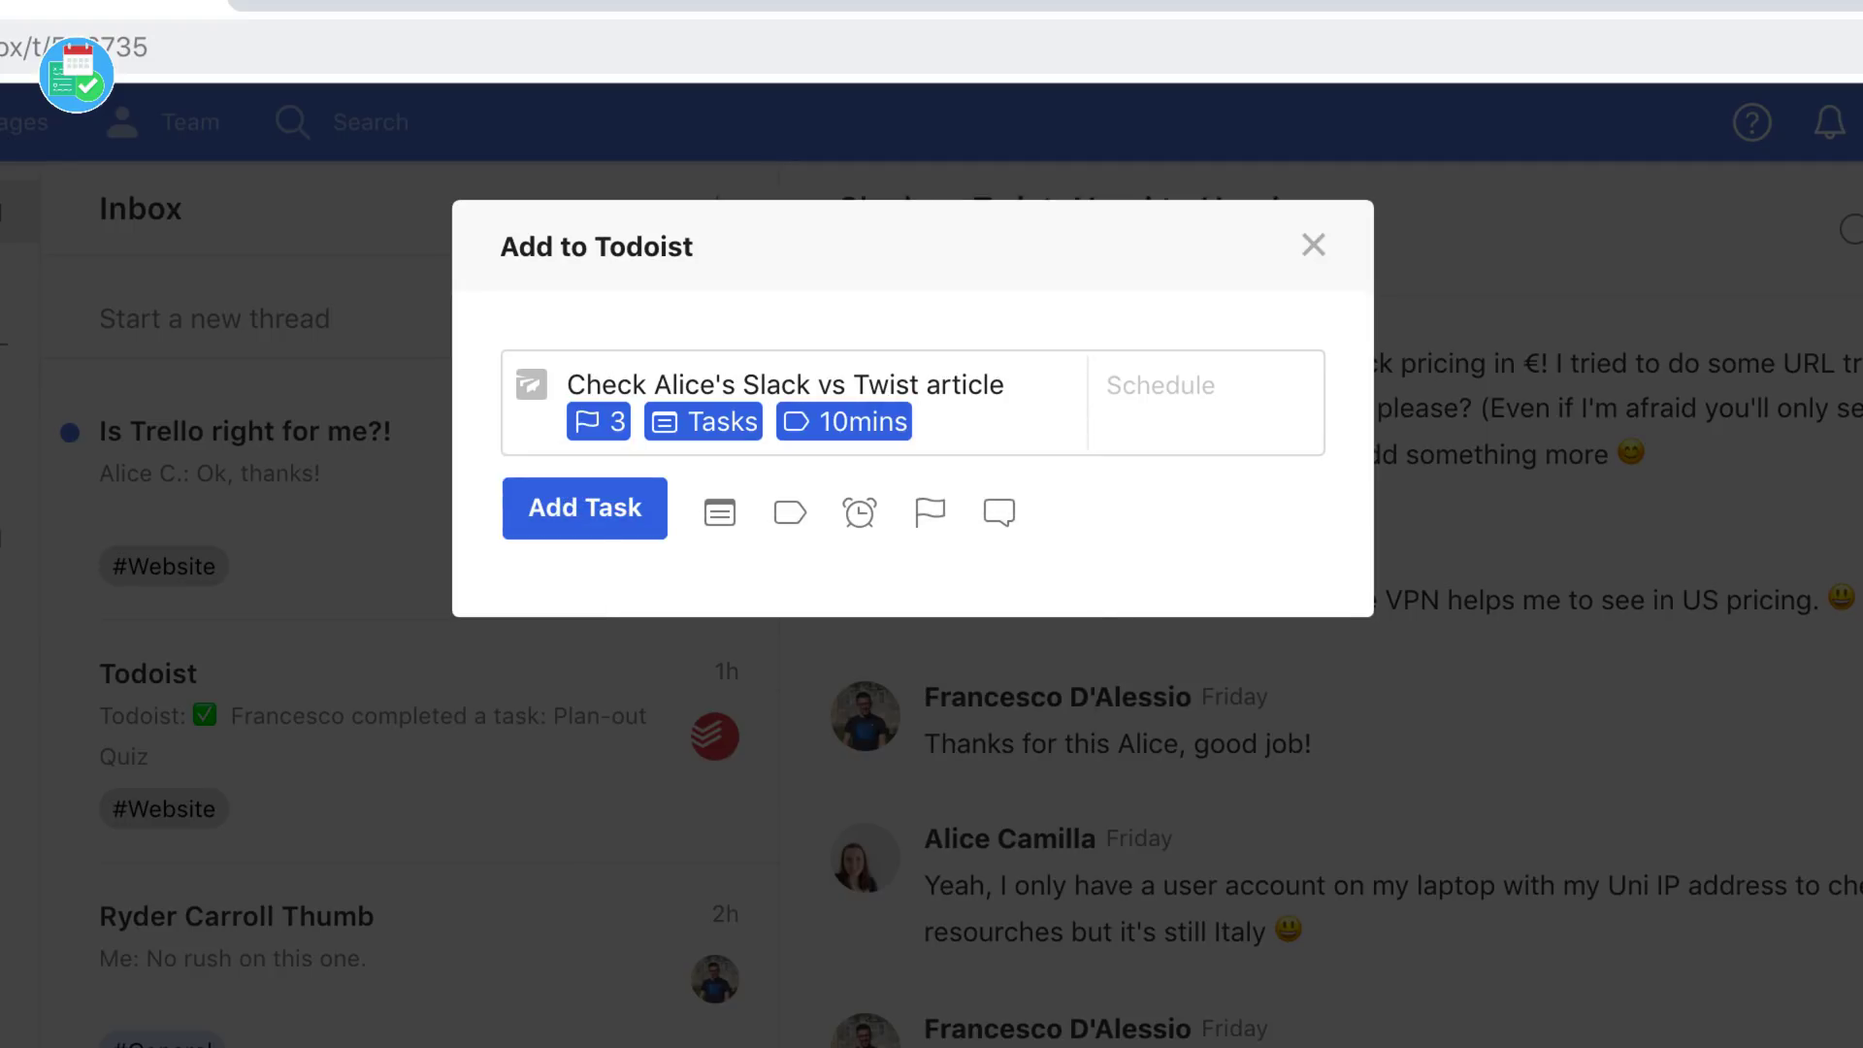
- Schedule the task for tomorrow at 8:30 and save it to Todoist
{"action": "left_click", "coordinate": [1160, 385]}
{"action": "type", "text": "tom at 8:30"}
{"action": "key", "text": "Return"}
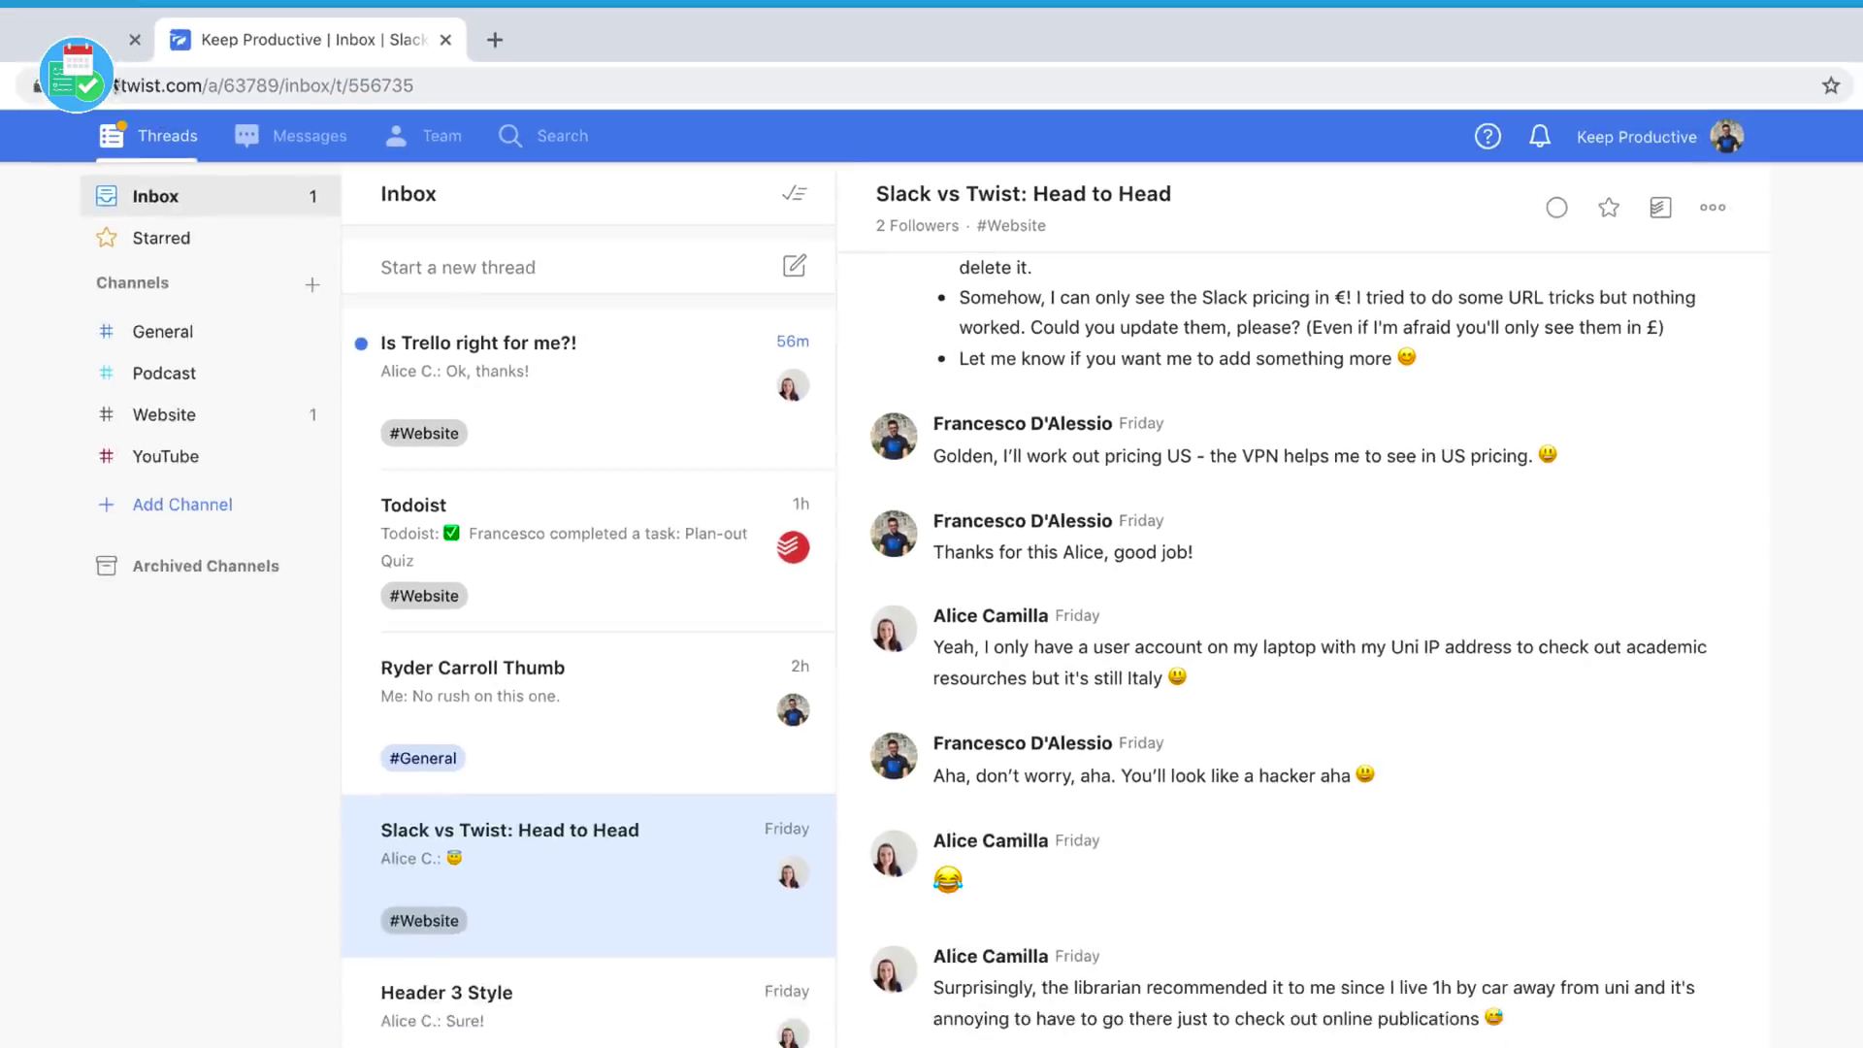
- In Todoist's Tasks project and Next 7 days view, confirm the article task is due tomorrow at 8:30 AM
{"action": "left_click", "coordinate": [271, 75]}
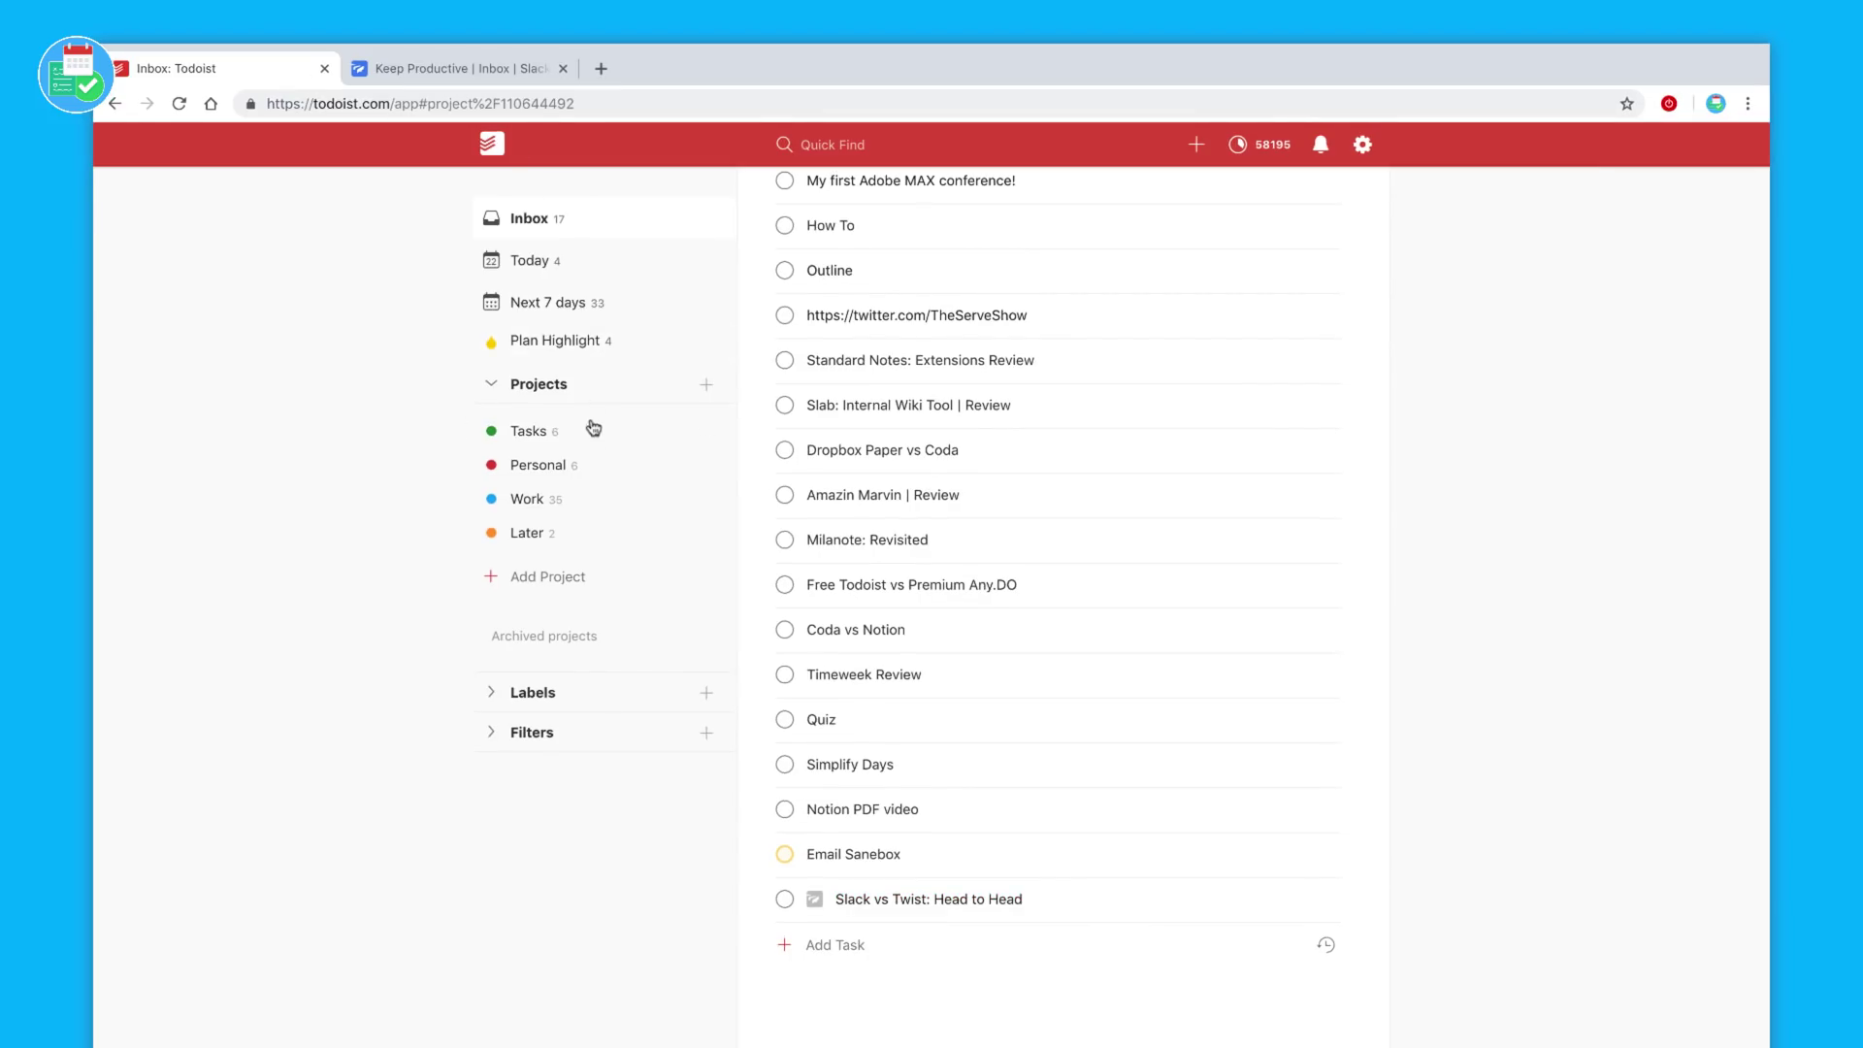
{"action": "left_click", "coordinate": [593, 428]}
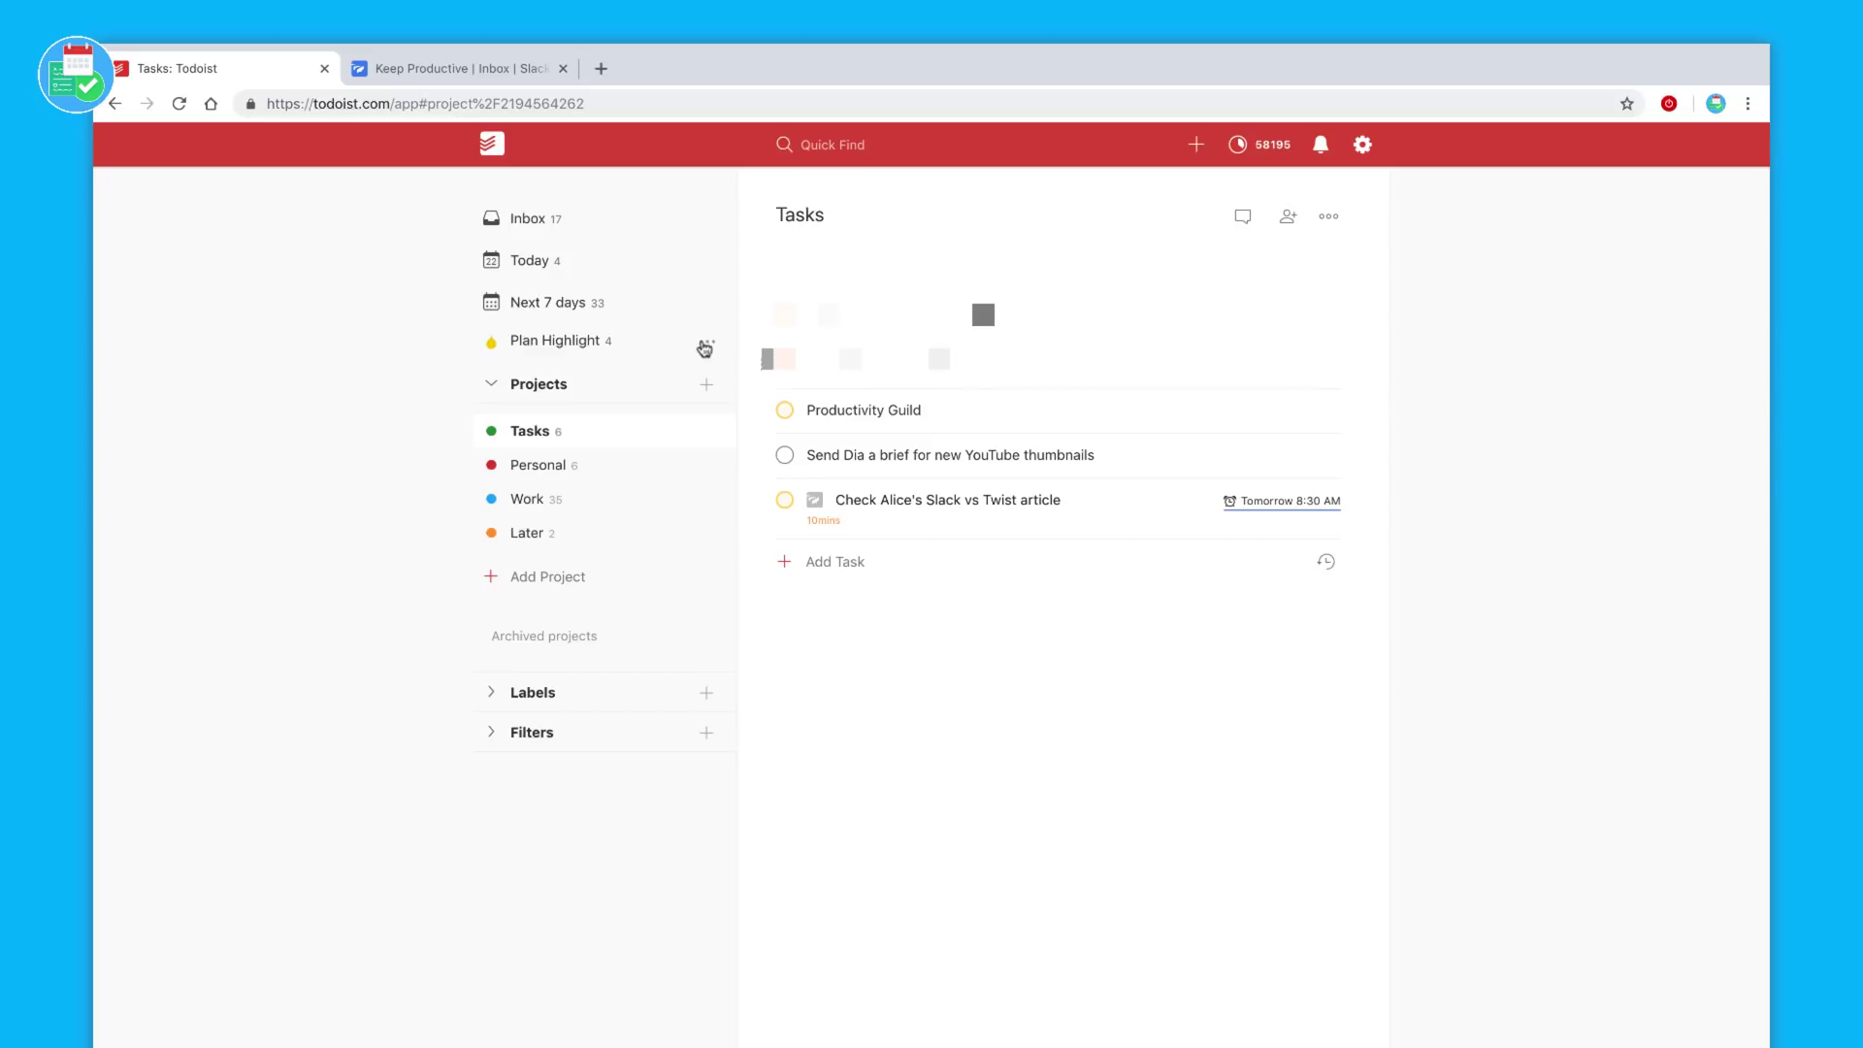
{"action": "left_click", "coordinate": [654, 308]}
{"action": "scroll", "coordinate": [1027, 662], "scroll_direction": "down", "scroll_amount": 2}
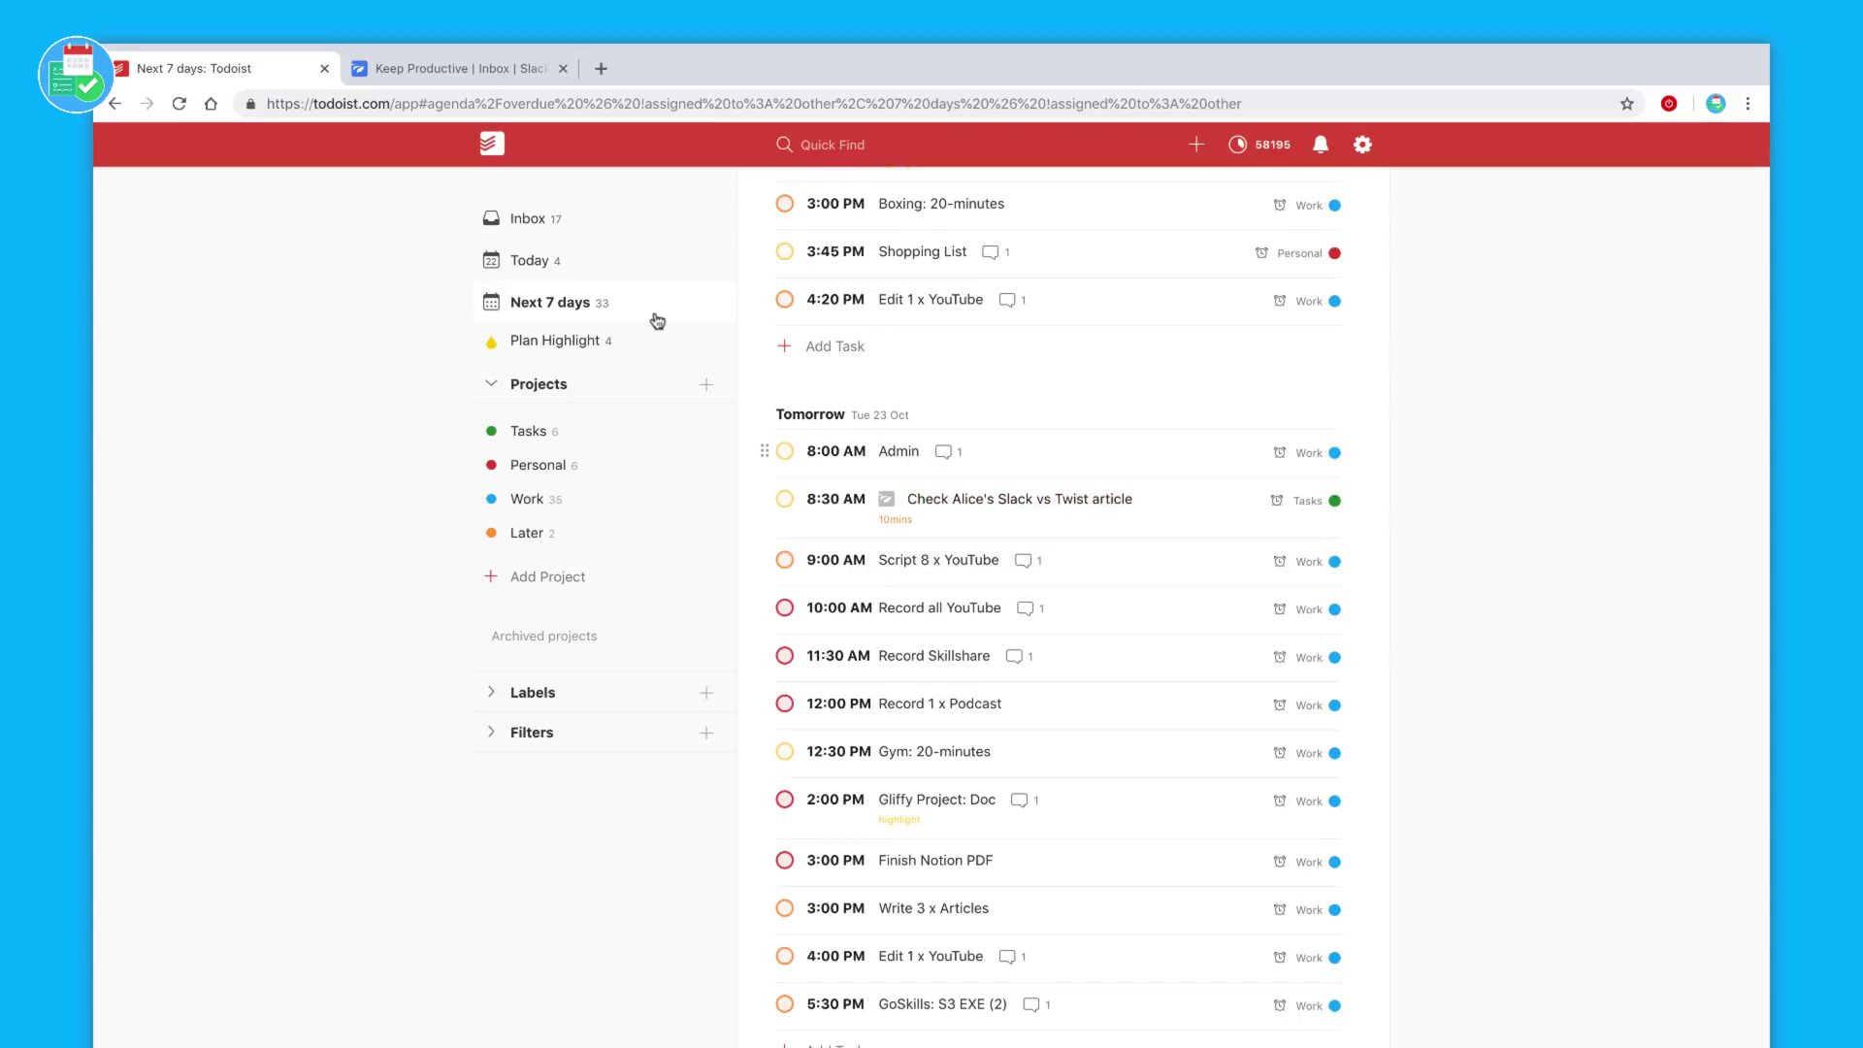
{"action": "left_click", "coordinate": [481, 70]}
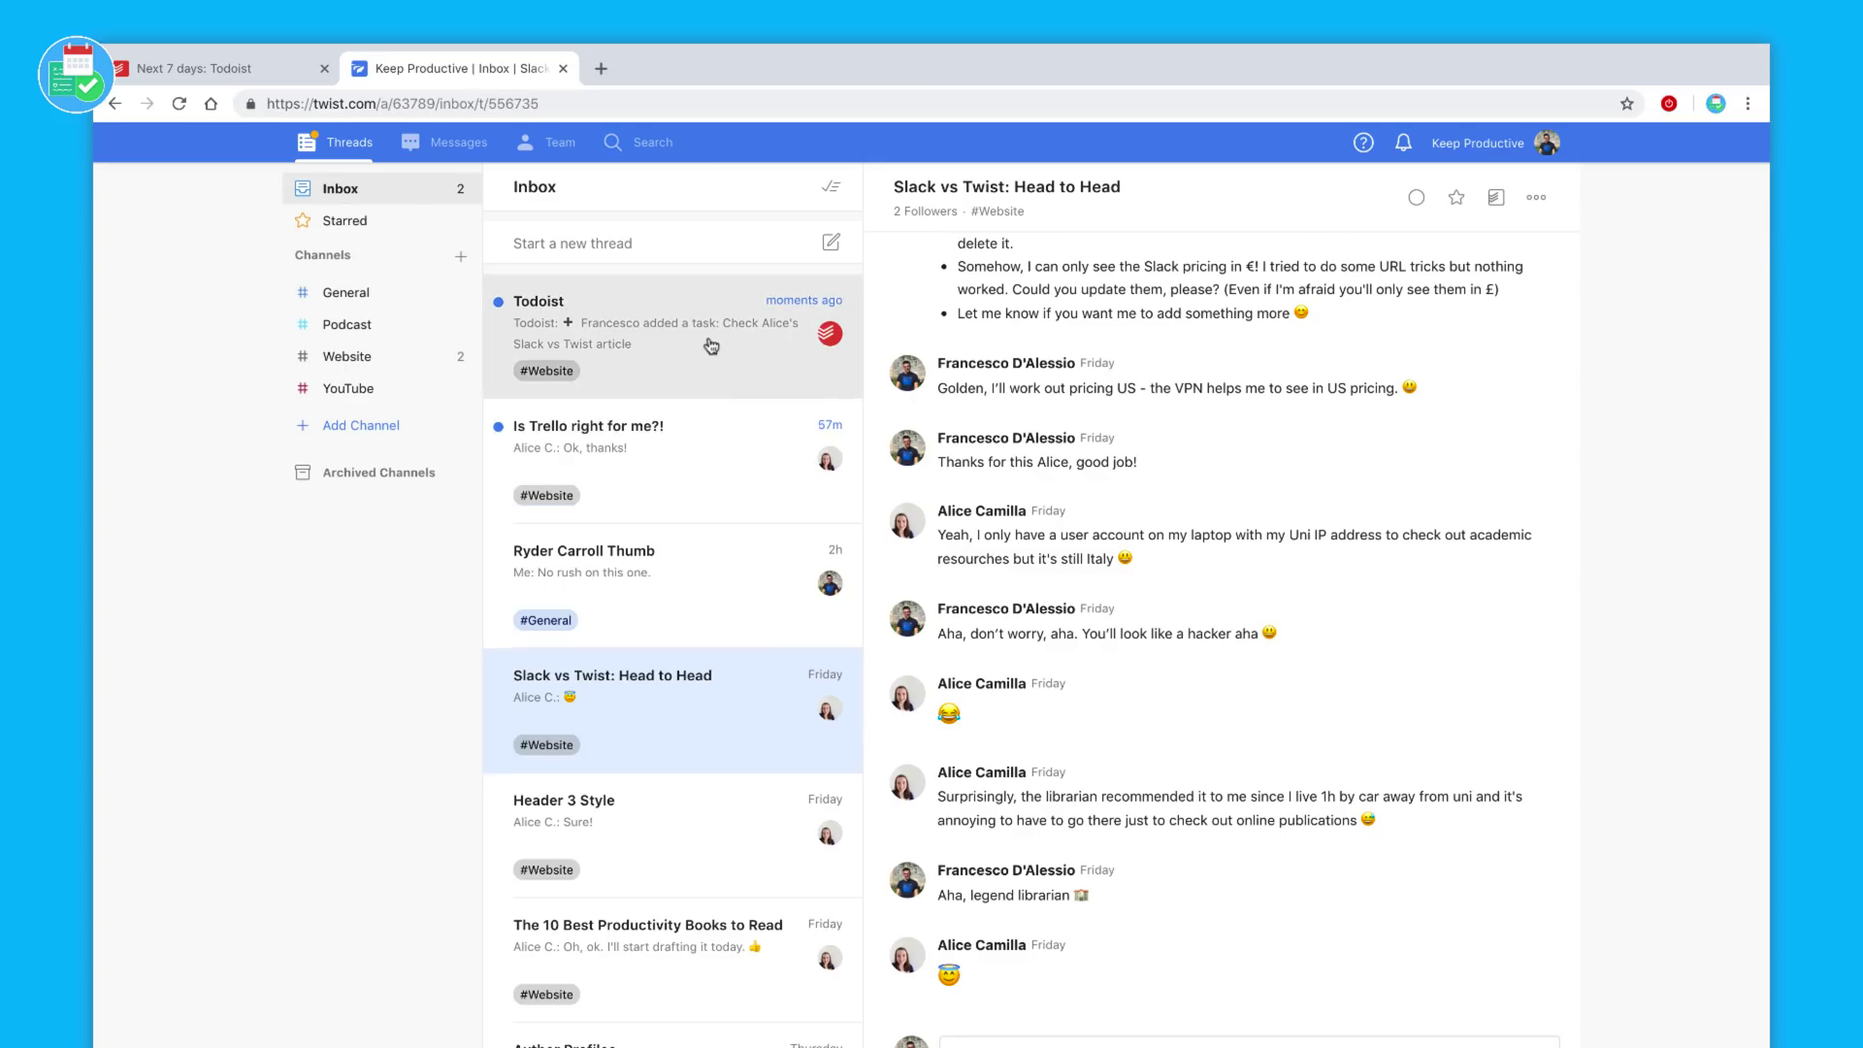
- Read the Todoist thread's update about the new article task, then open the account menu
{"action": "left_click", "coordinate": [670, 346]}
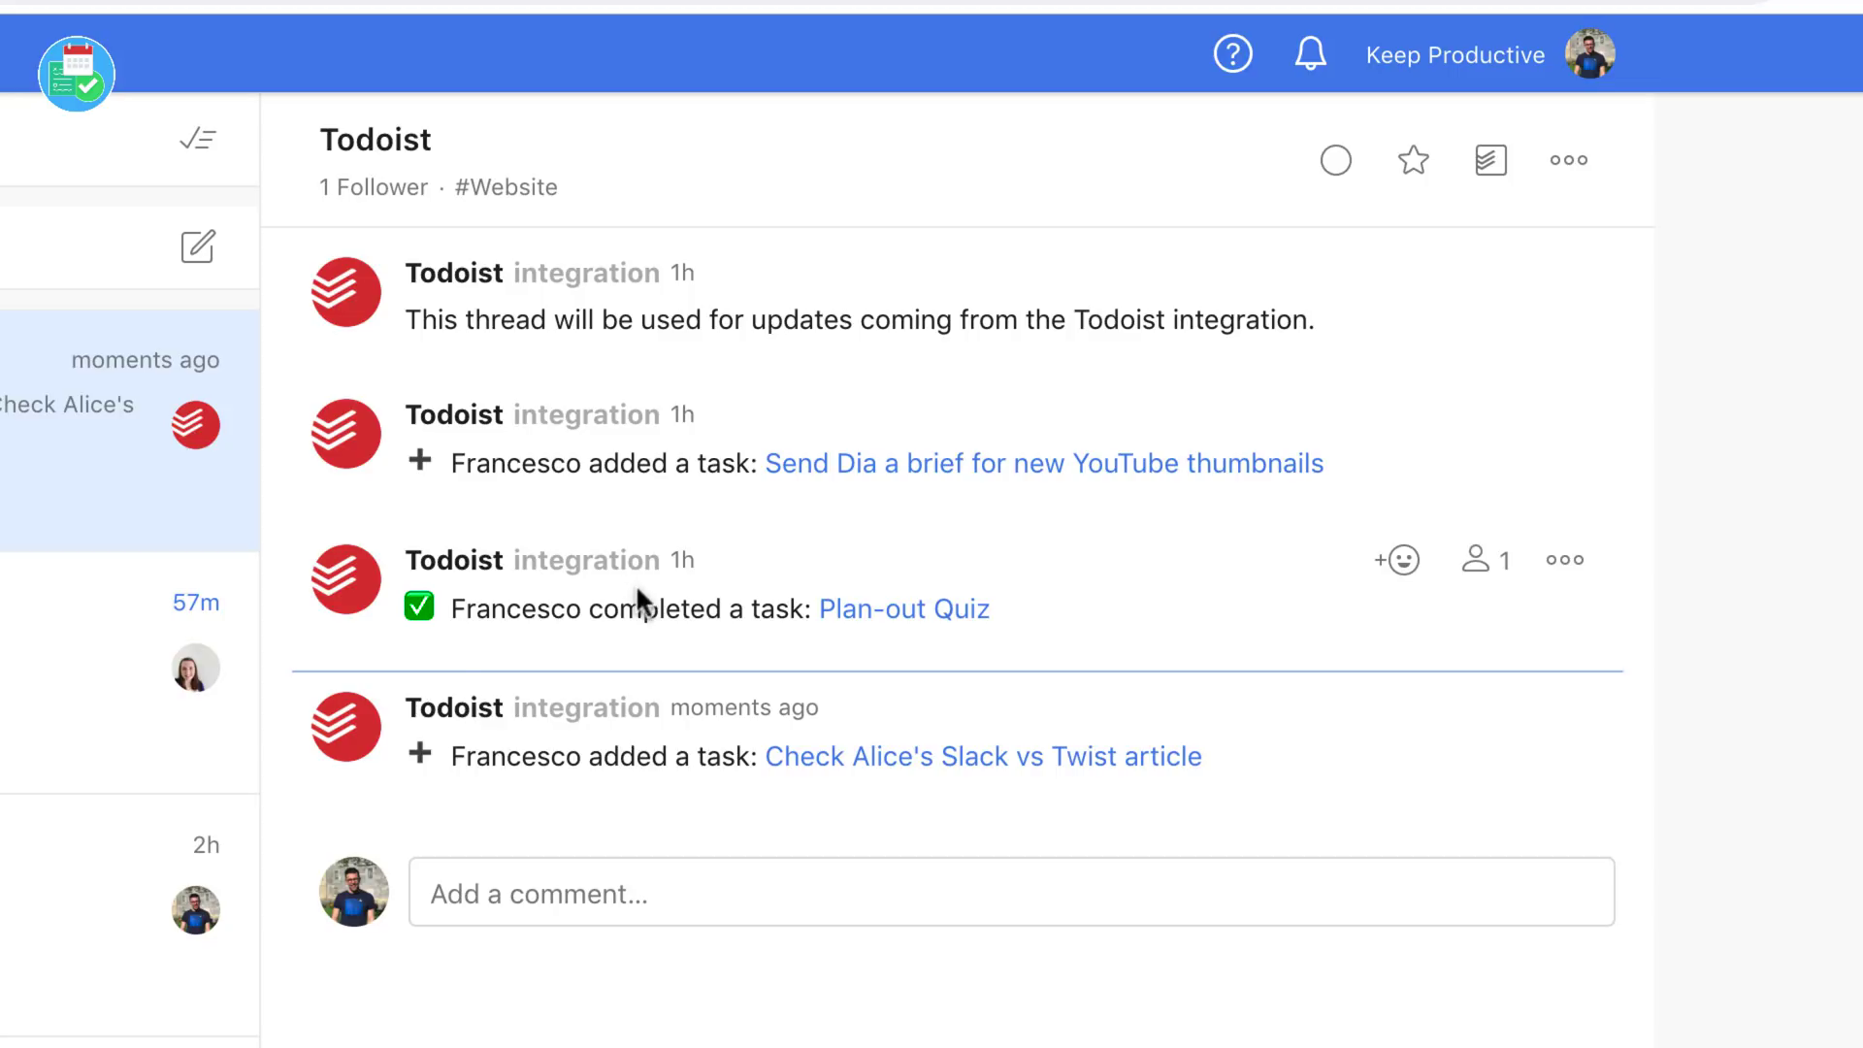
{"action": "left_click", "coordinate": [1592, 54]}
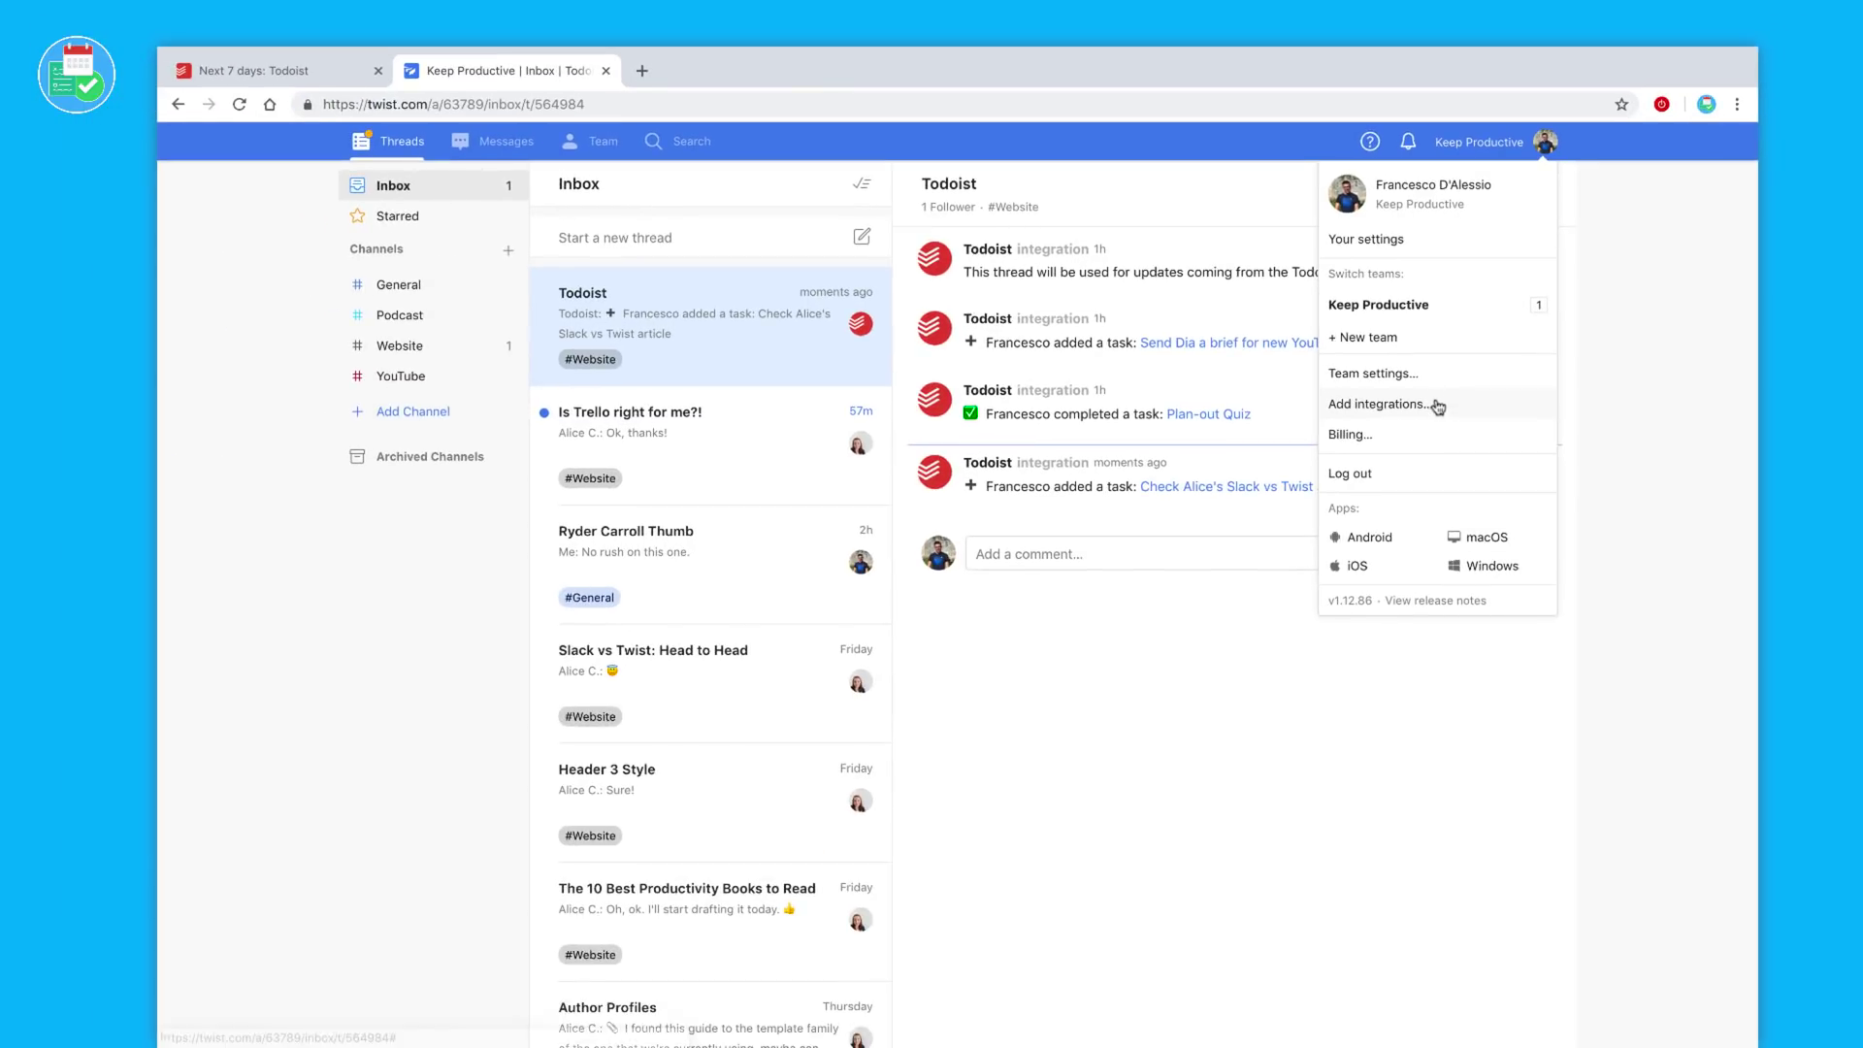
- Pick Todoist from Add integrations and set it to post into the Website channel's Todoist thread
{"action": "left_click", "coordinate": [1441, 420]}
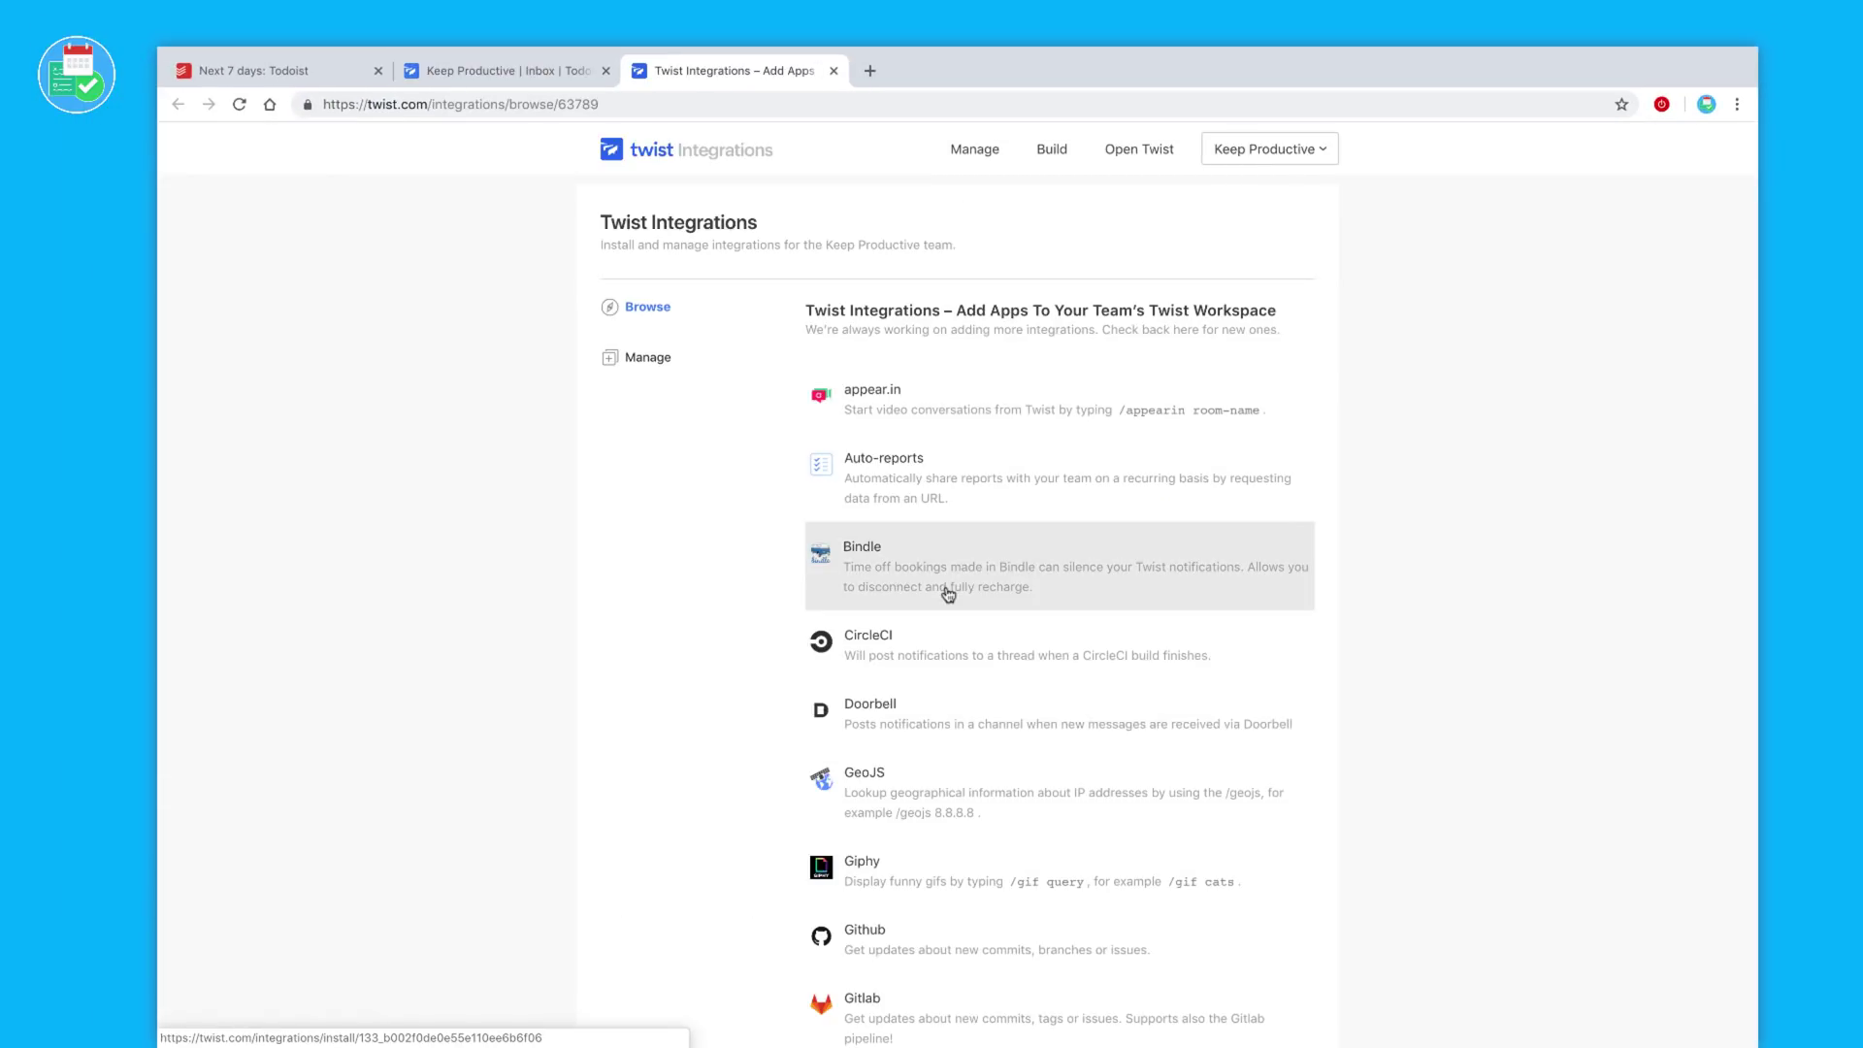
{"action": "scroll", "coordinate": [948, 594], "scroll_direction": "down", "scroll_amount": 4}
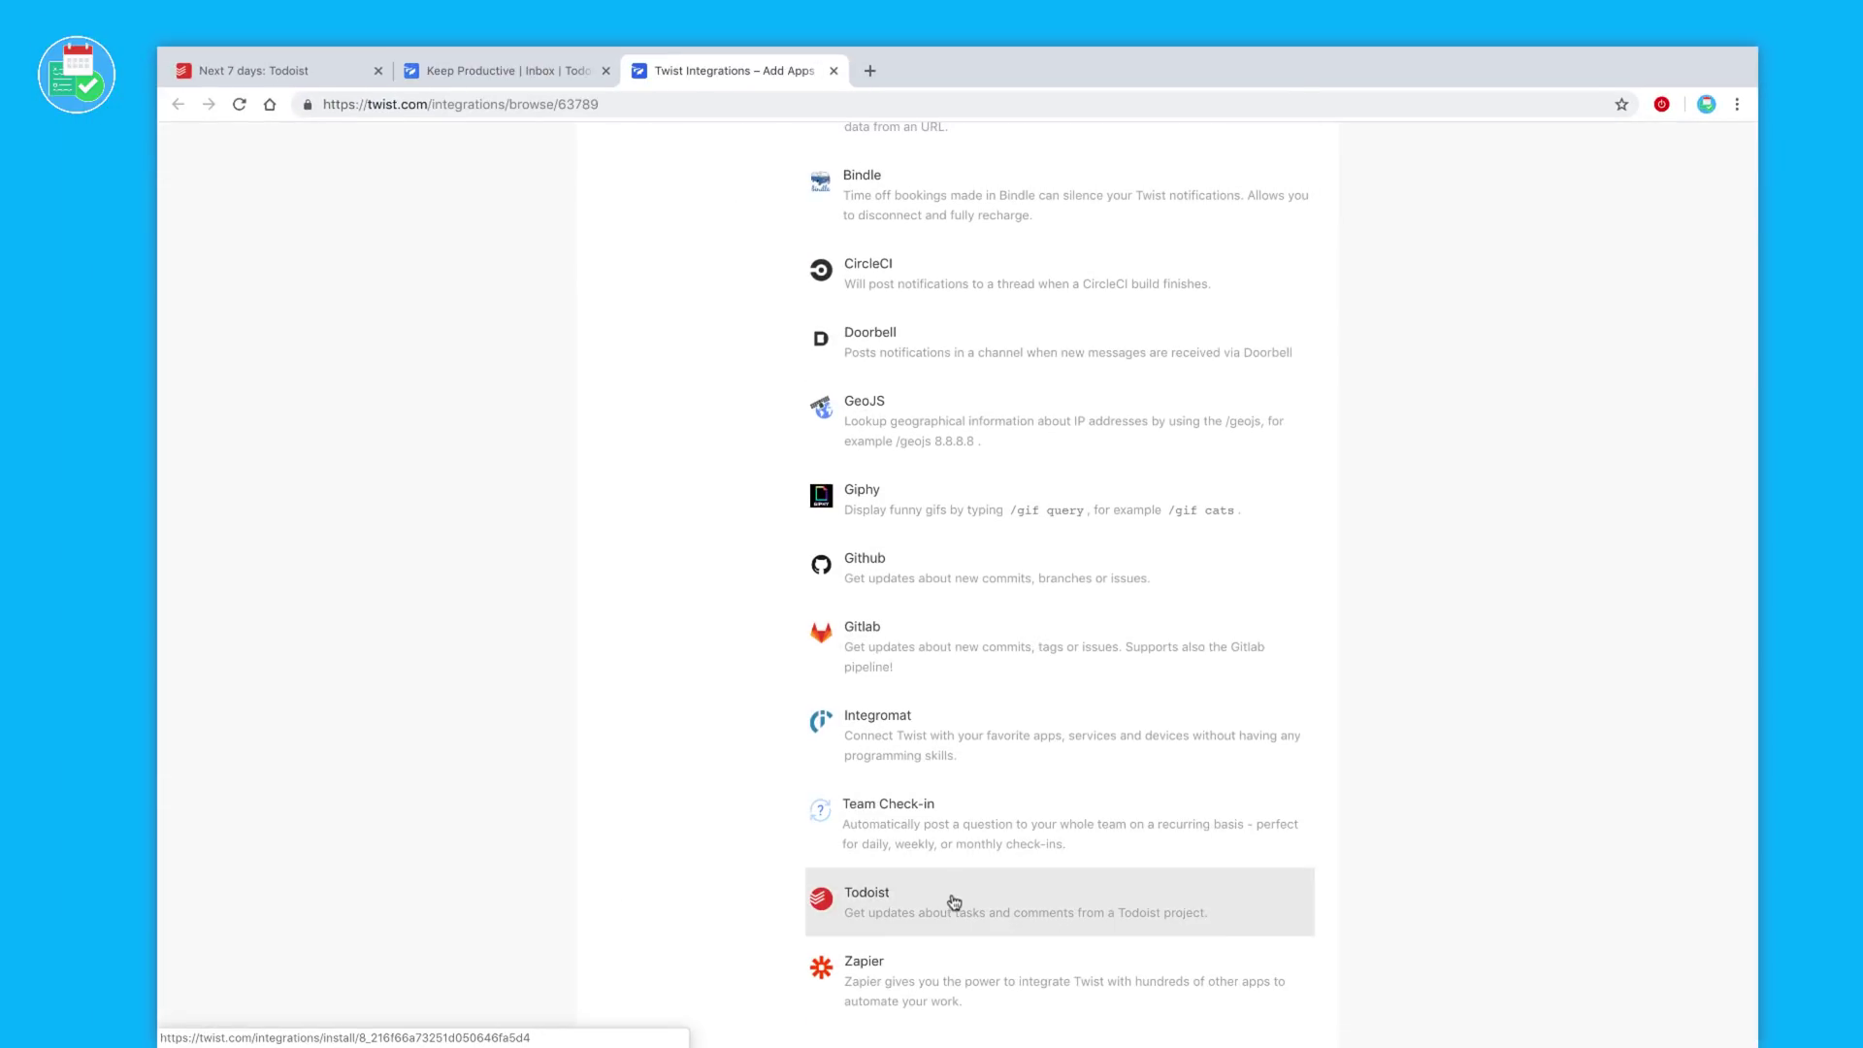
{"action": "left_click", "coordinate": [948, 899]}
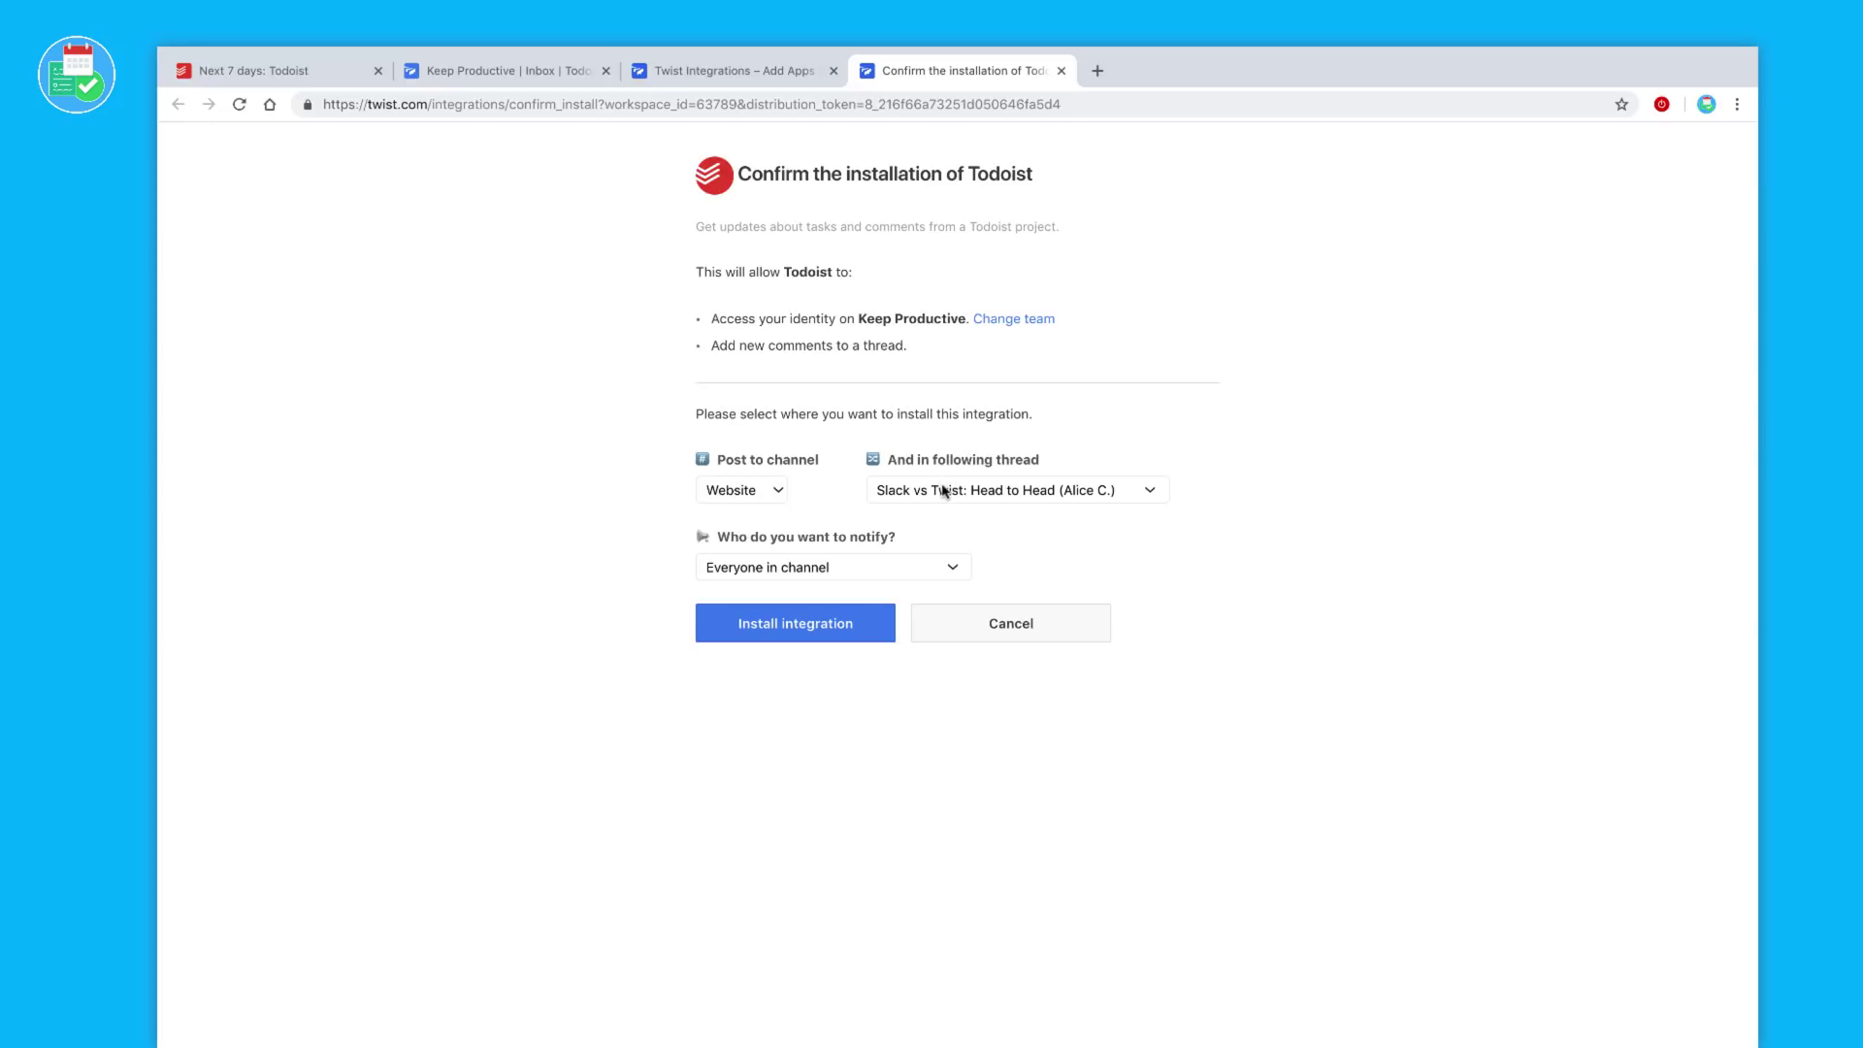
{"action": "left_click", "coordinate": [901, 493]}
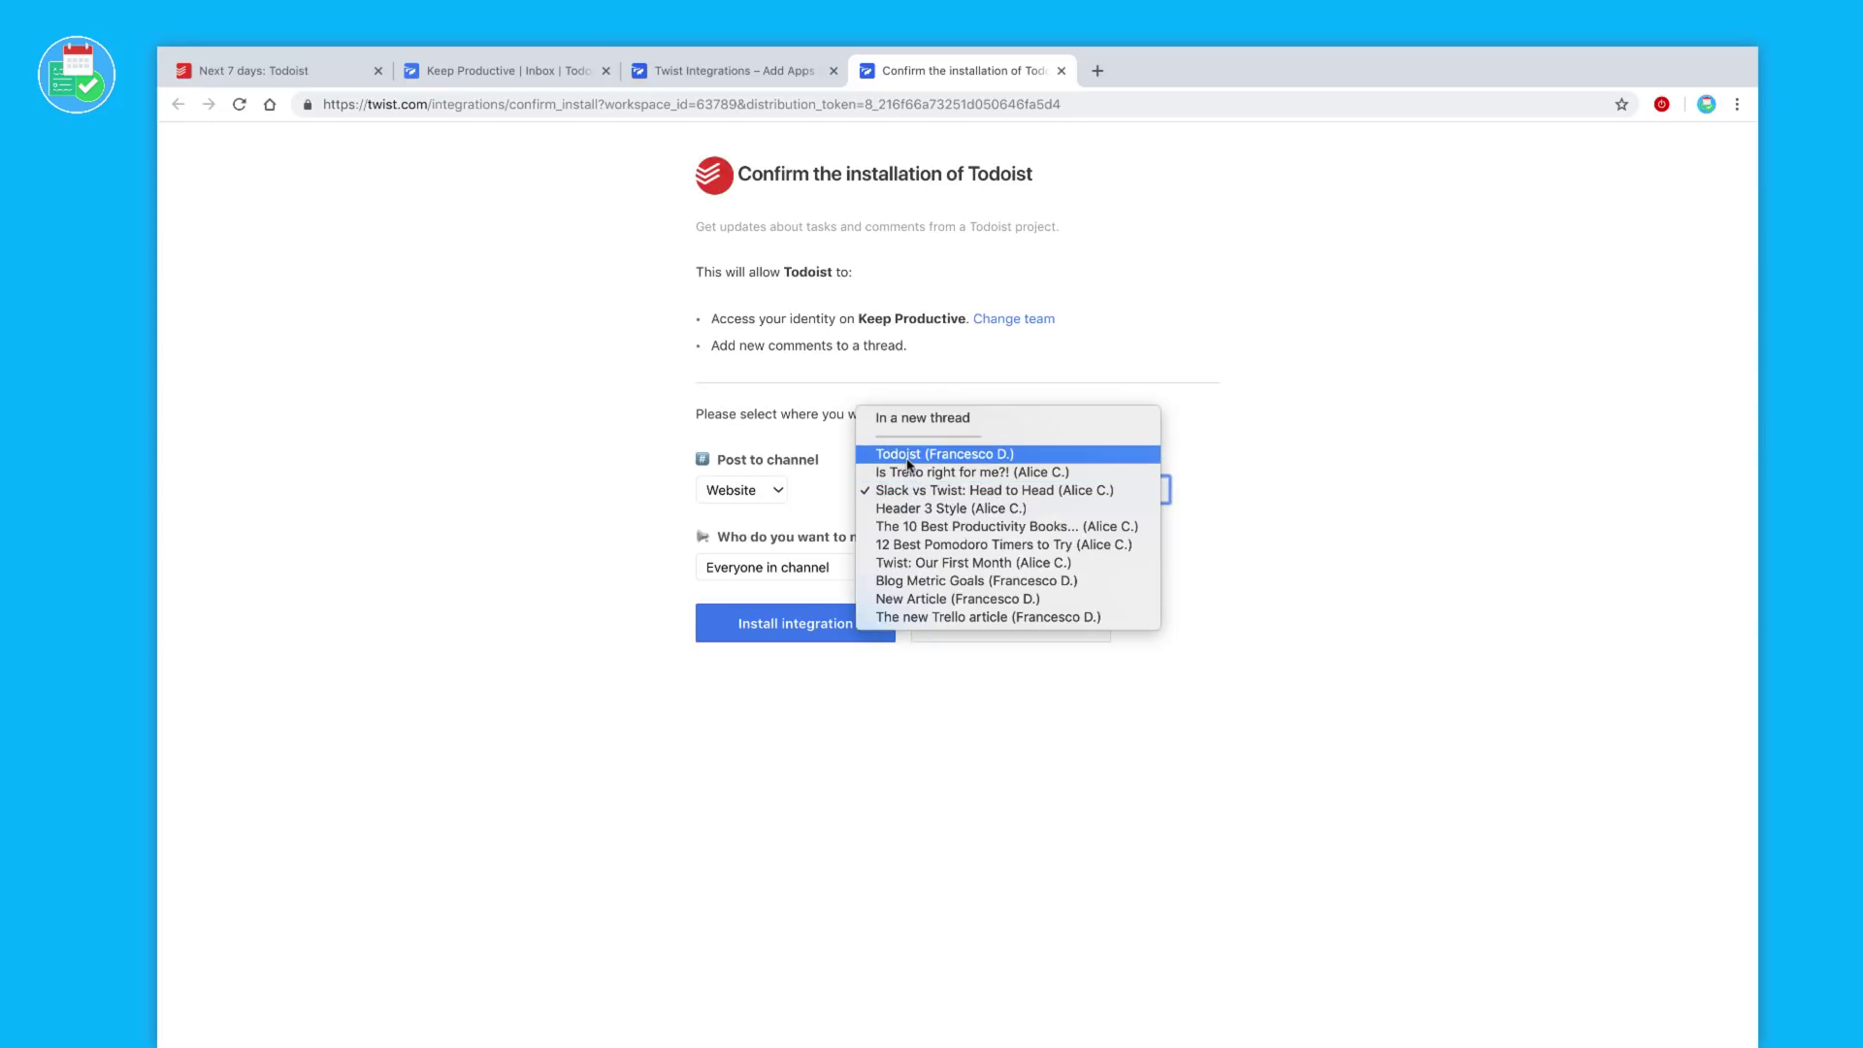
{"action": "left_click", "coordinate": [907, 456]}
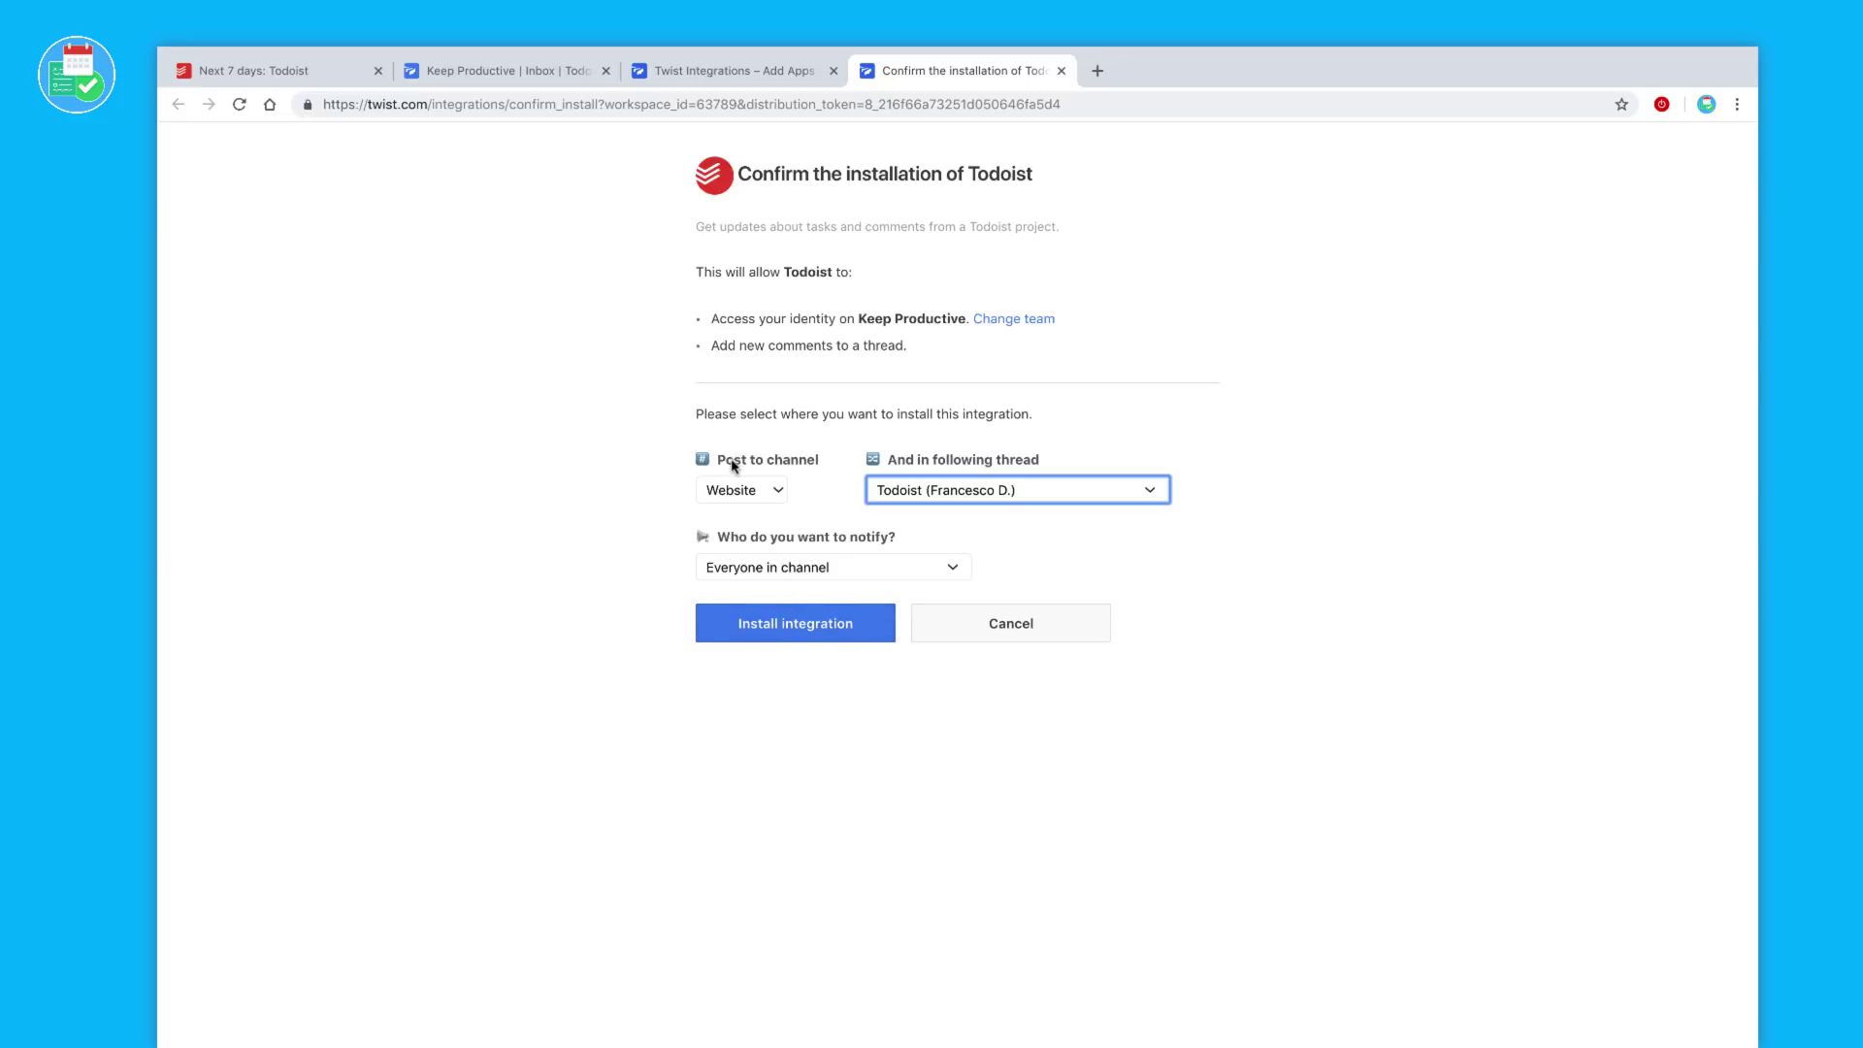
- Install the Todoist integration, set it to get updates from the Tasks project, and save the installation
{"action": "left_click", "coordinate": [782, 628]}
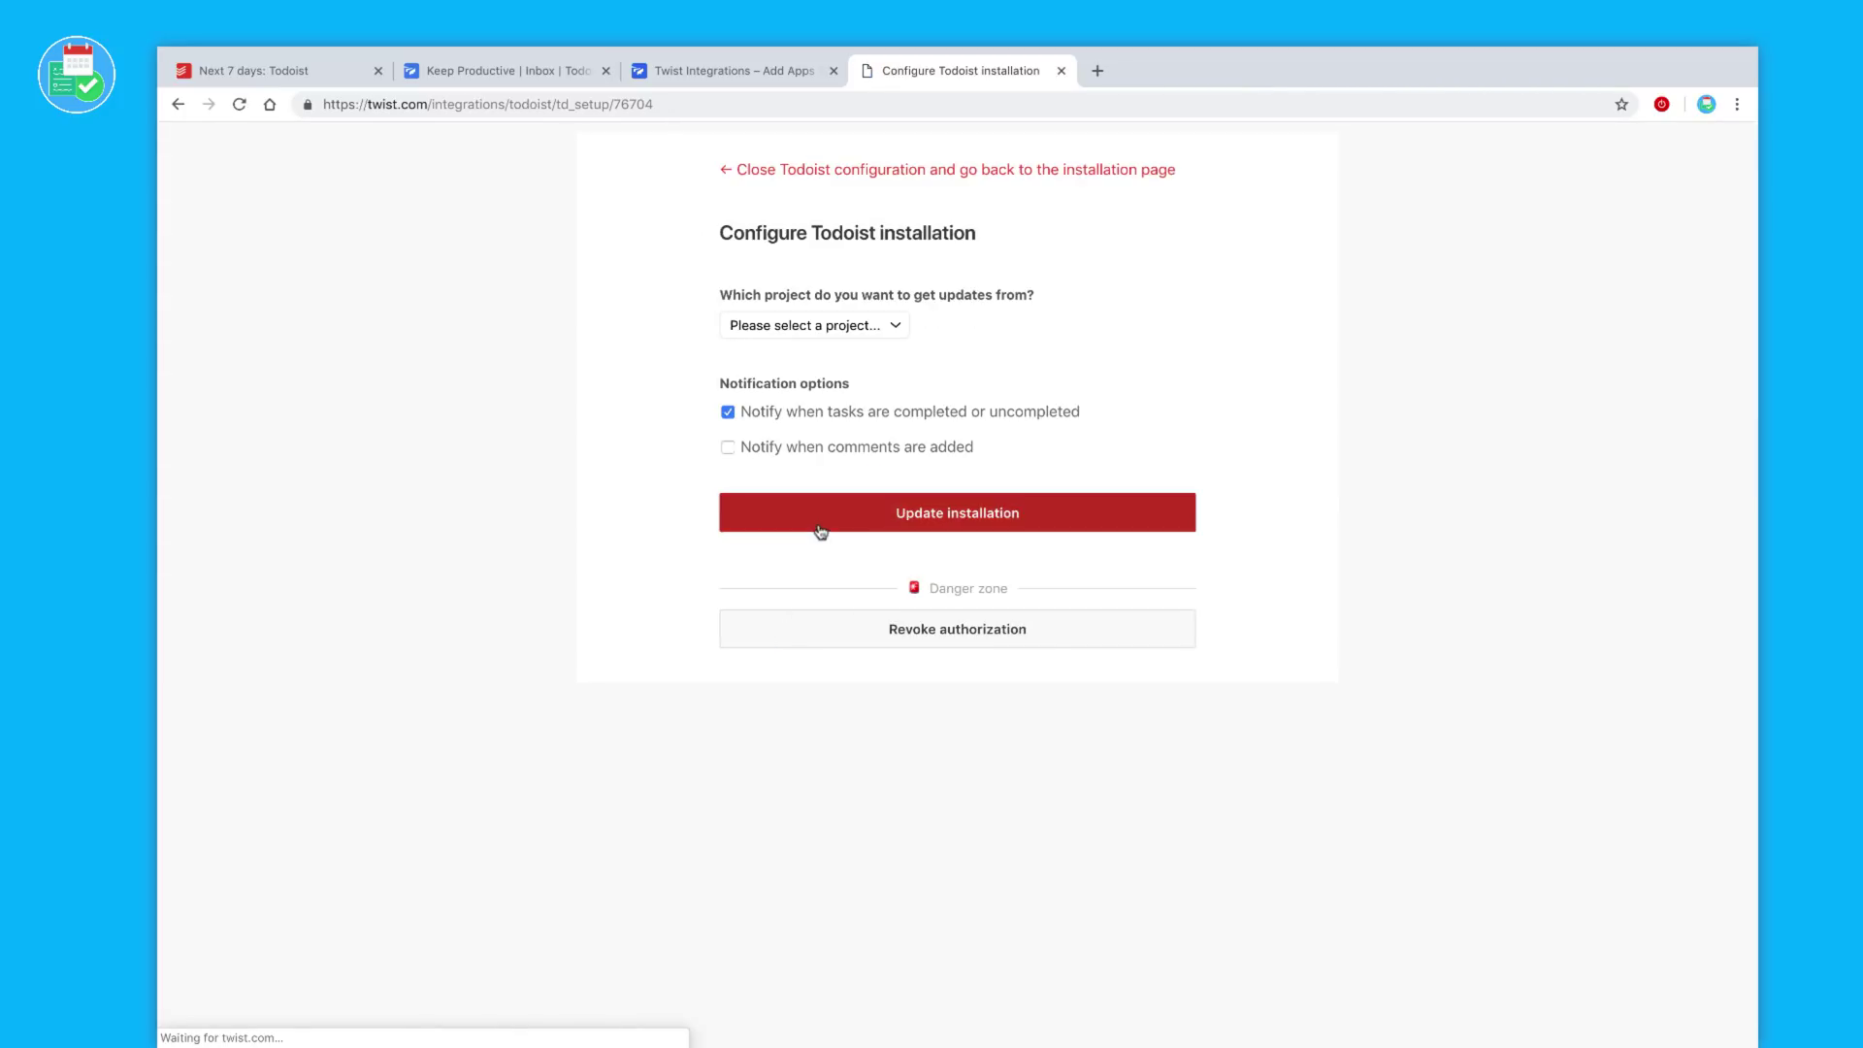
{"action": "left_click", "coordinate": [840, 329]}
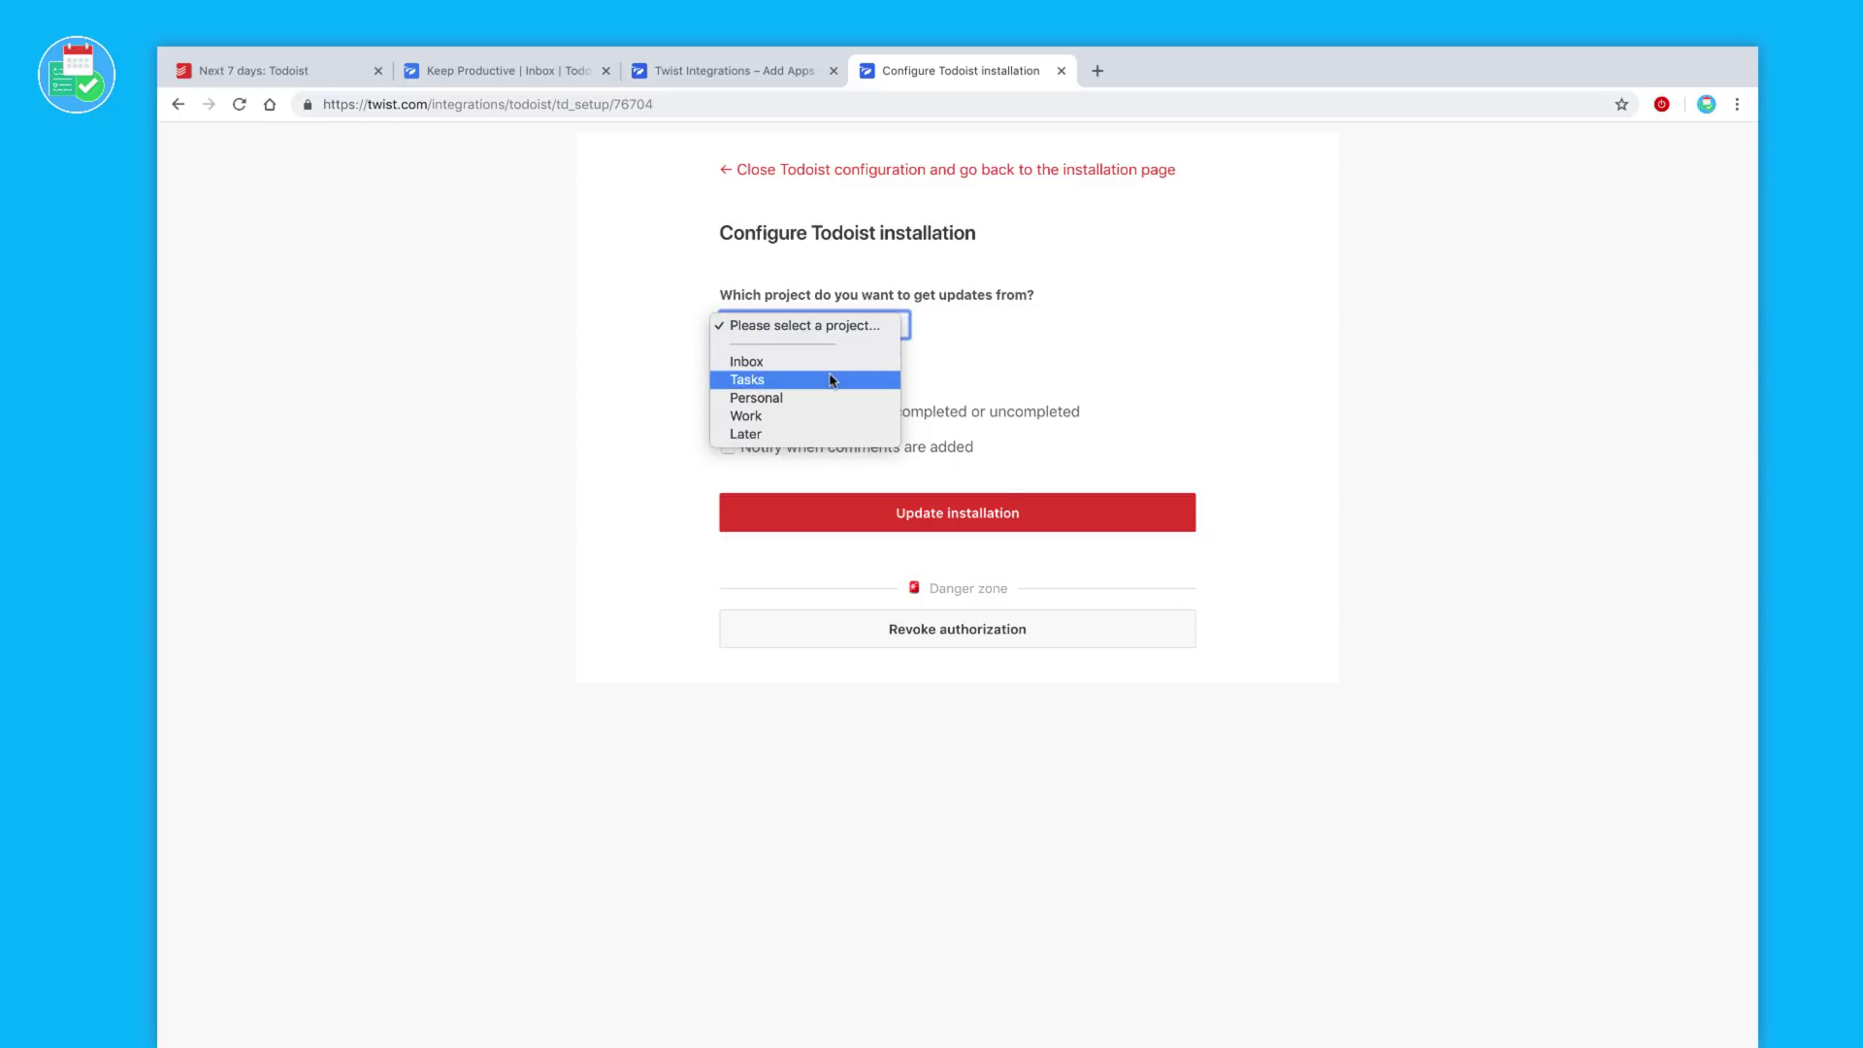
{"action": "left_click", "coordinate": [832, 382]}
{"action": "left_click", "coordinate": [844, 522]}
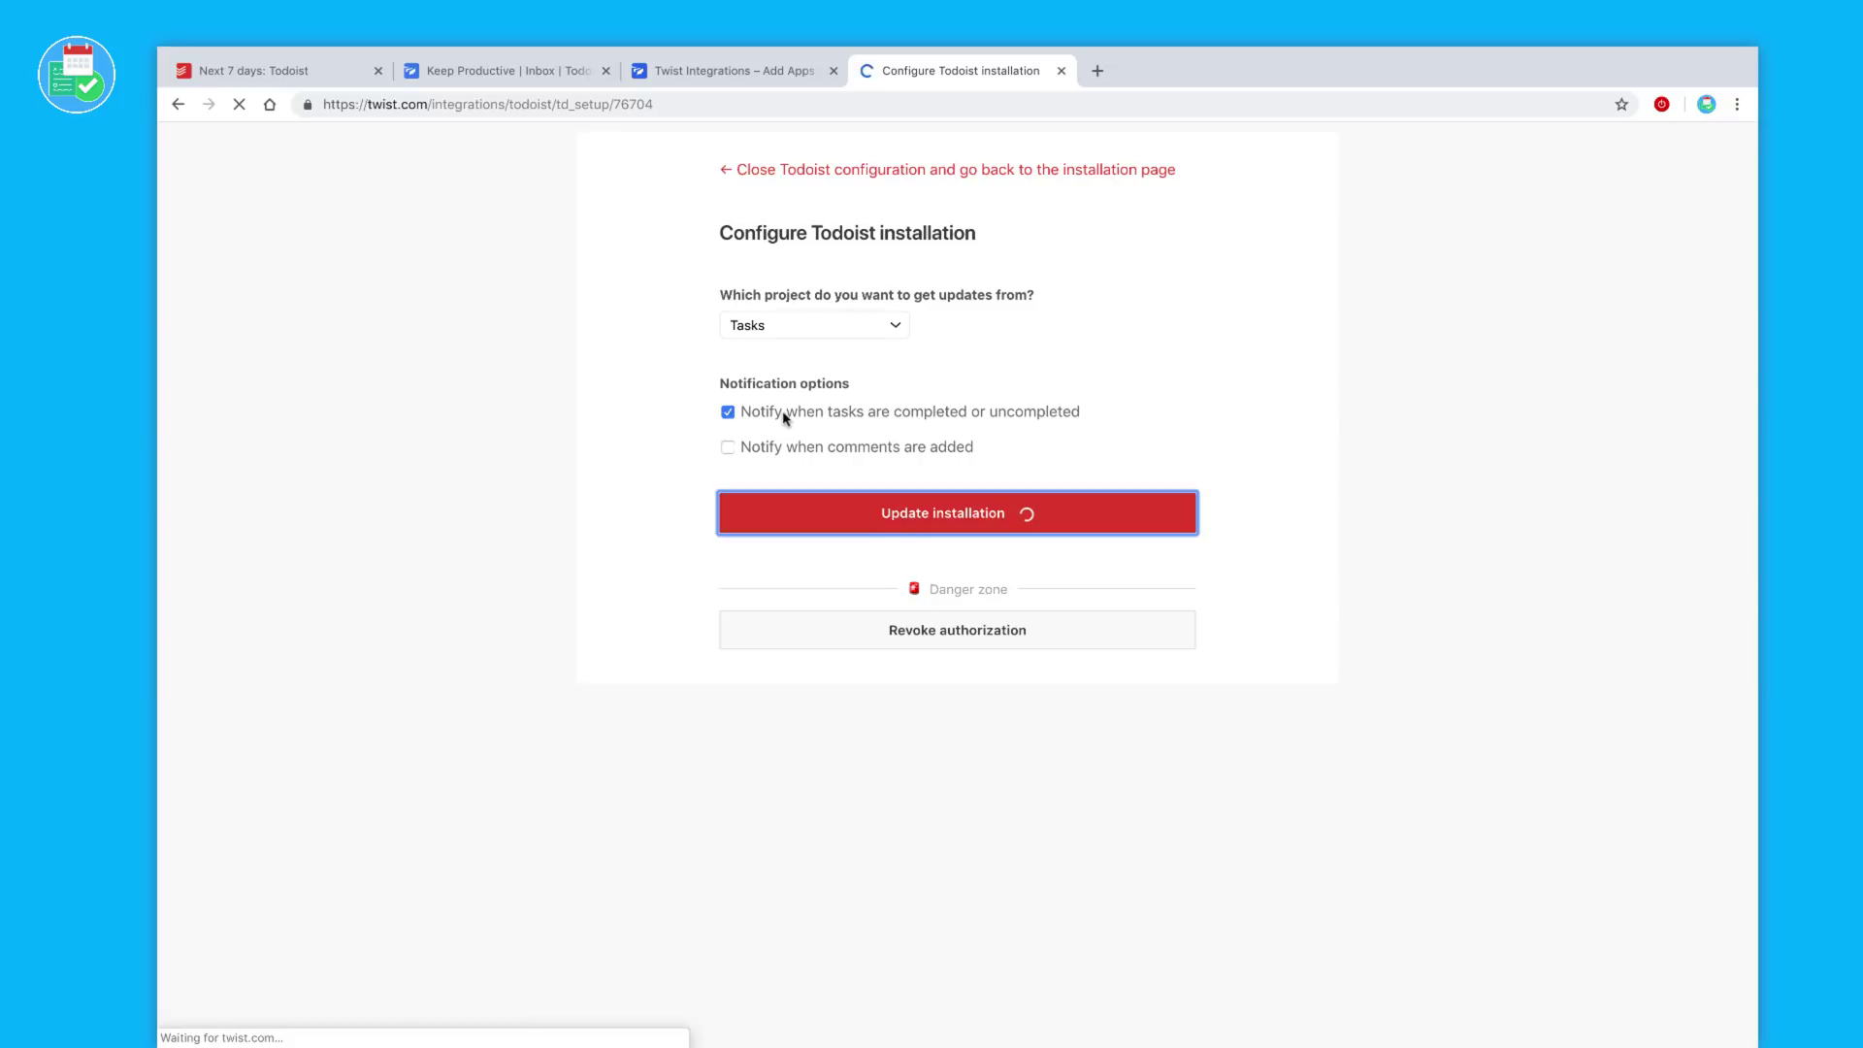
{"action": "left_click", "coordinate": [500, 71]}
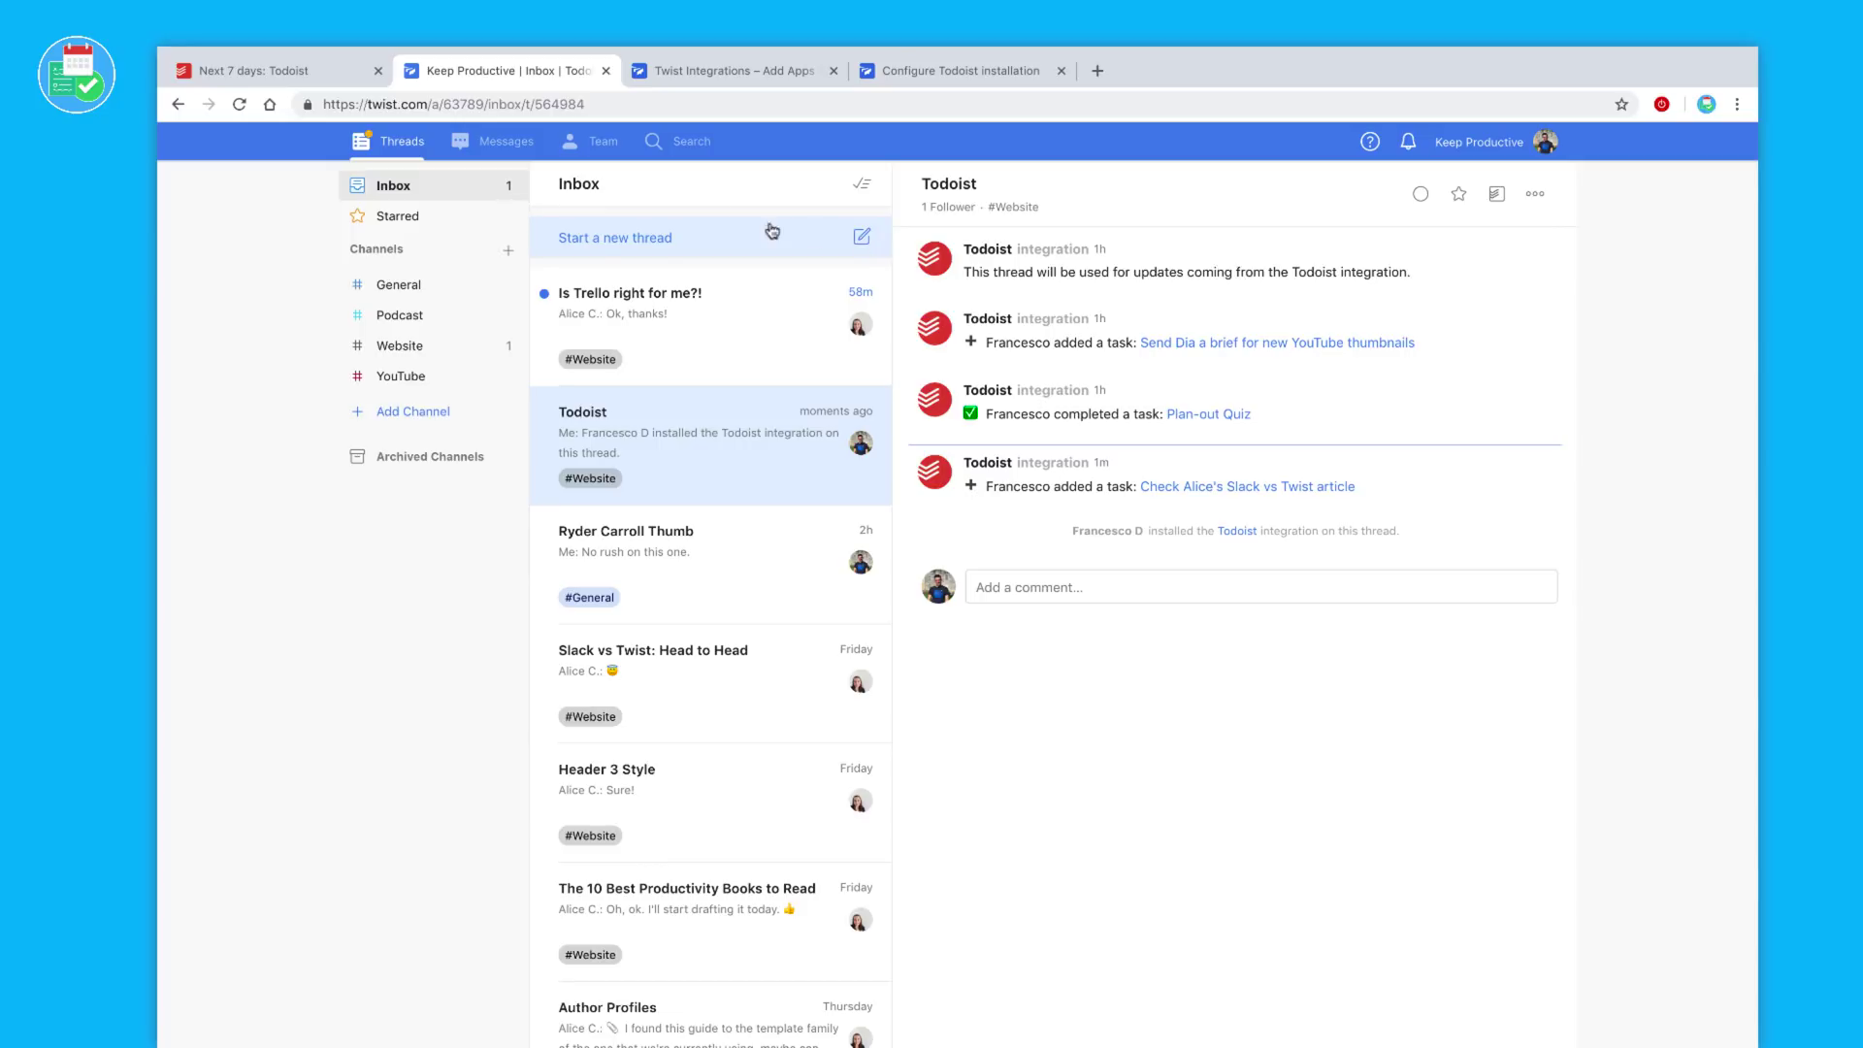
- Go from Todoist's Inbox to Next 7 days, which lists the article task due tomorrow at 8:30 AM
{"action": "left_click", "coordinate": [283, 77]}
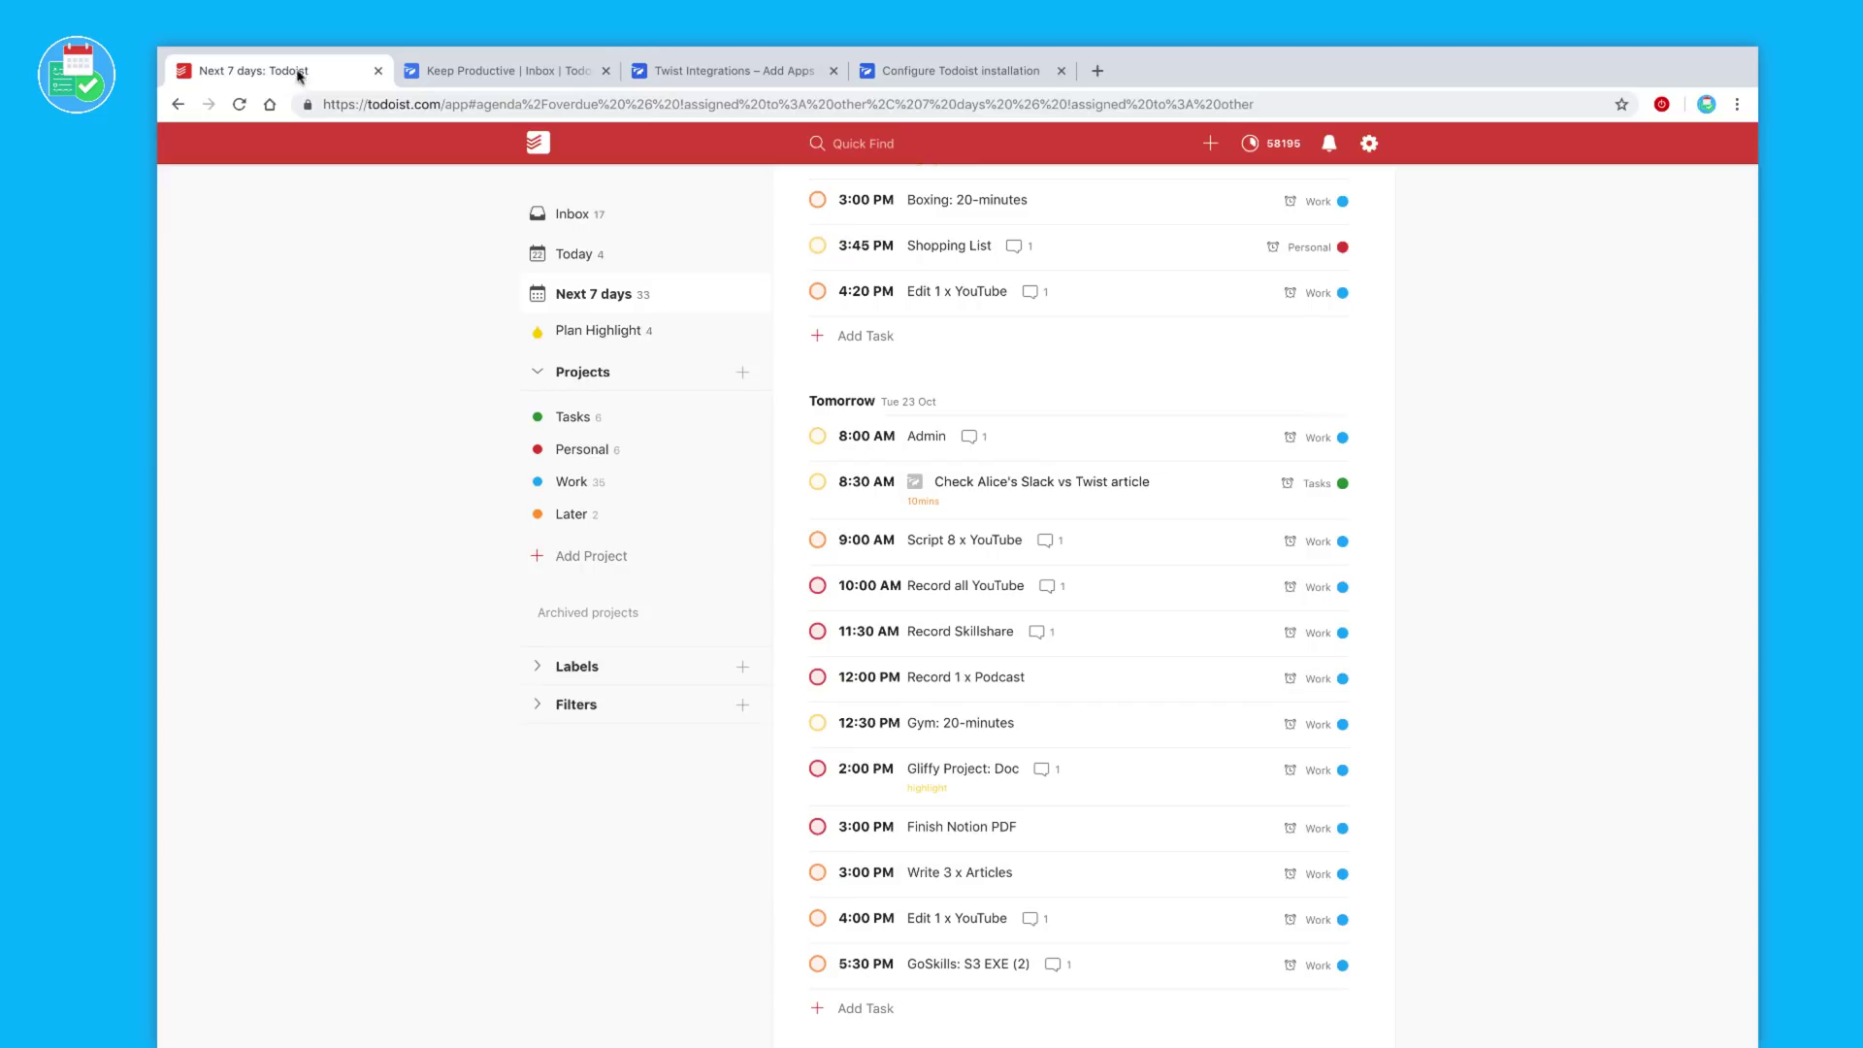
{"action": "left_click", "coordinate": [712, 225]}
{"action": "scroll", "coordinate": [1005, 608], "scroll_direction": "down", "scroll_amount": 2}
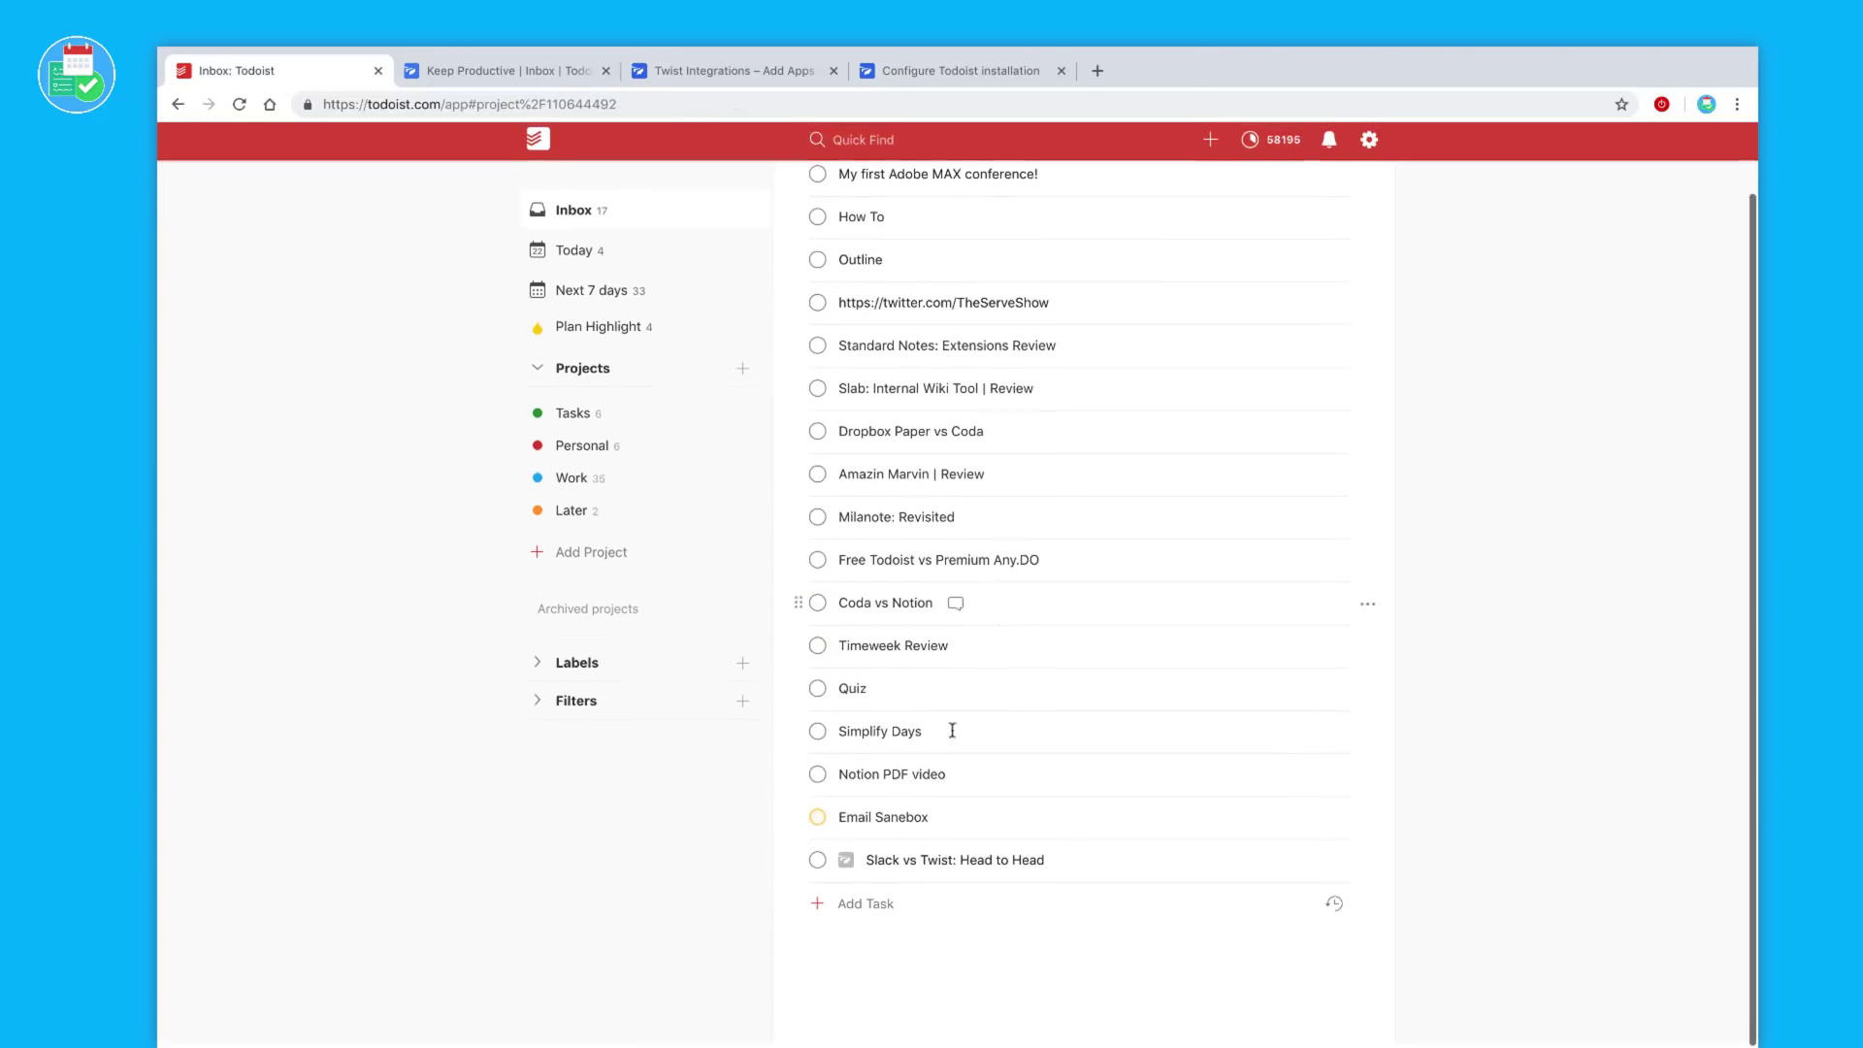
{"action": "left_click", "coordinate": [680, 296]}
{"action": "scroll", "coordinate": [914, 485], "scroll_direction": "down", "scroll_amount": 3}
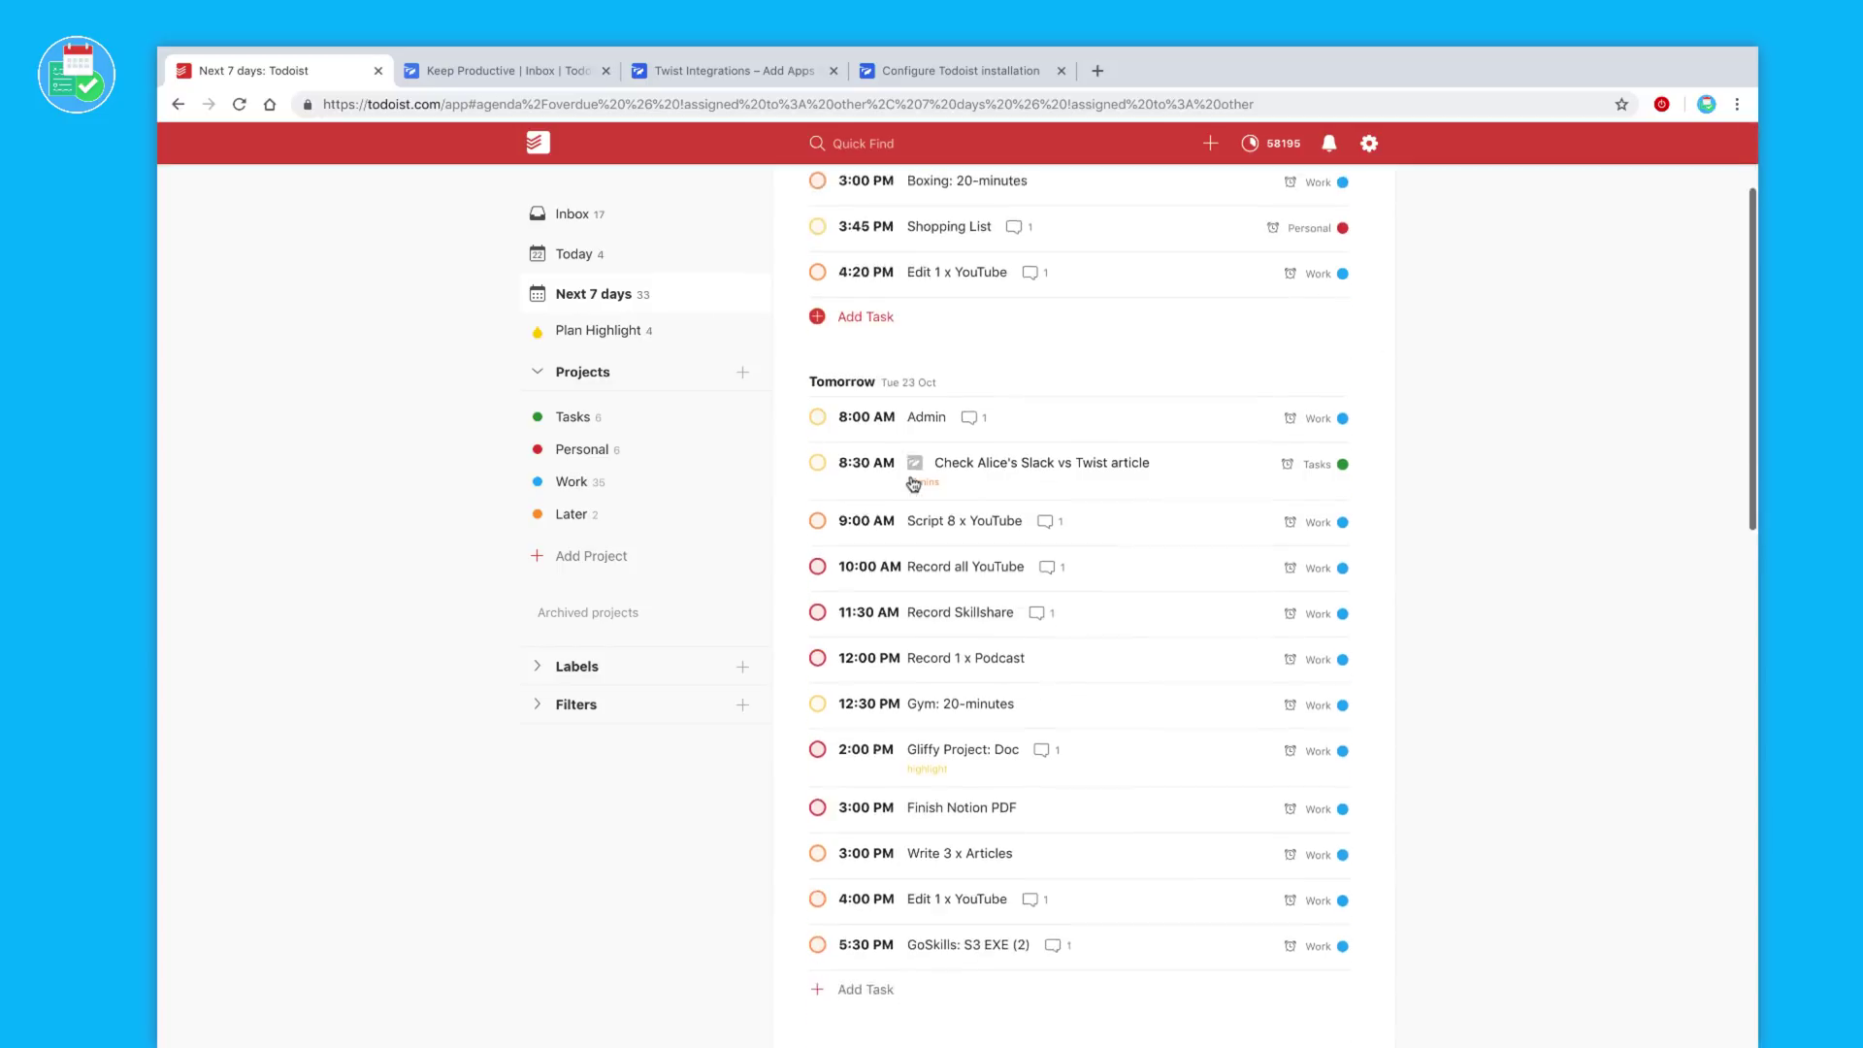